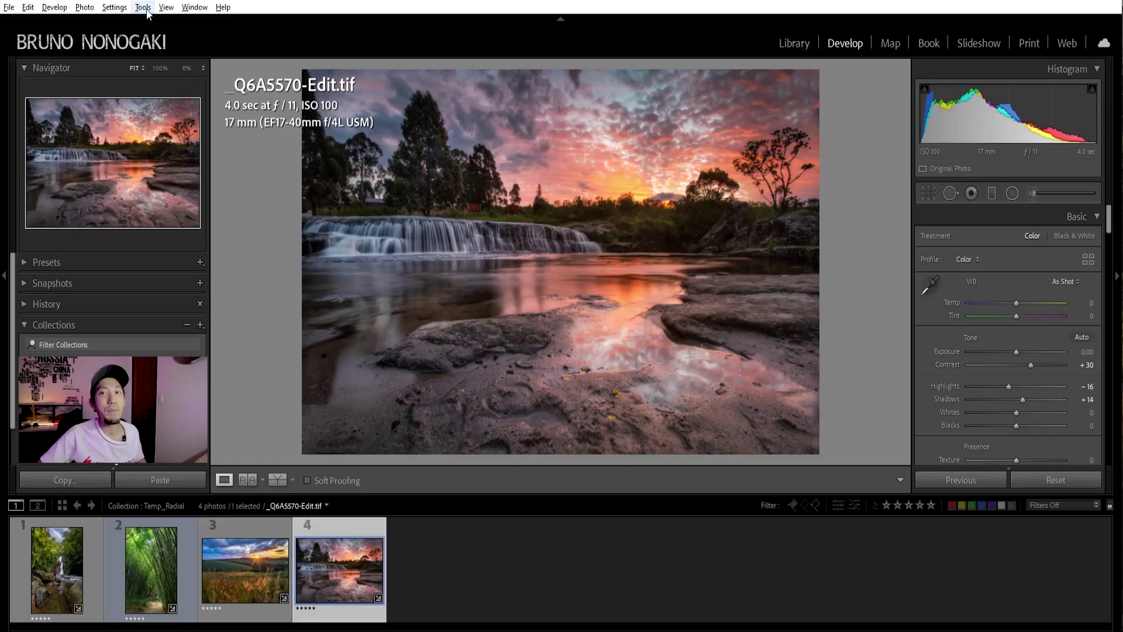
Activate the Radial Filter tool and toggle the edit pins' visibility, leaving it on Auto
key(shift+m)
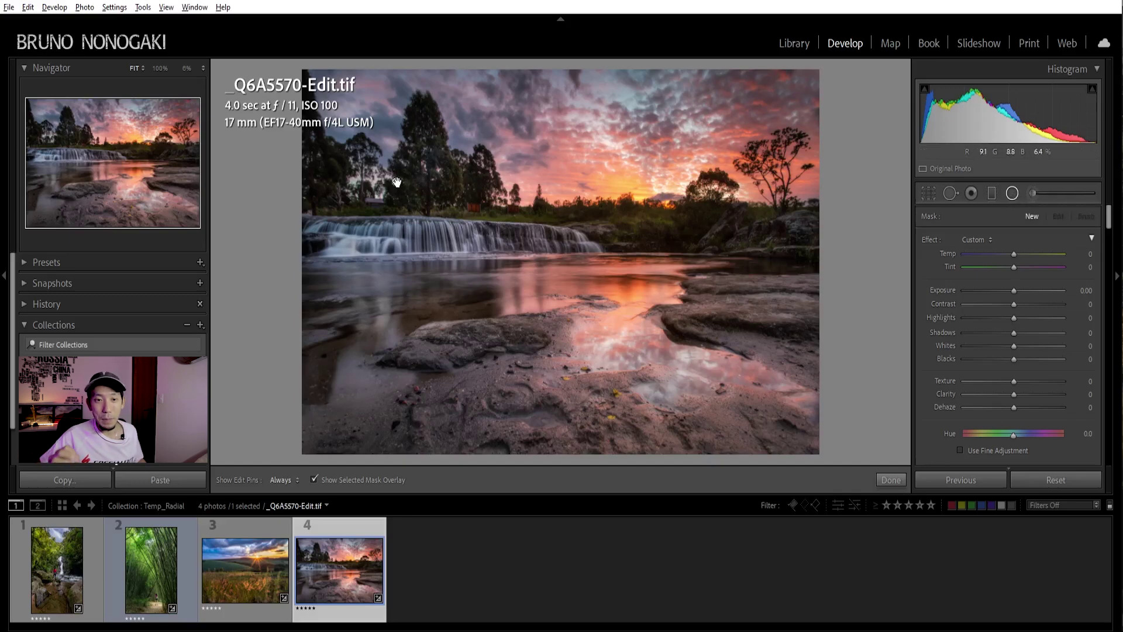
mouse_move(396, 182)
key(h)
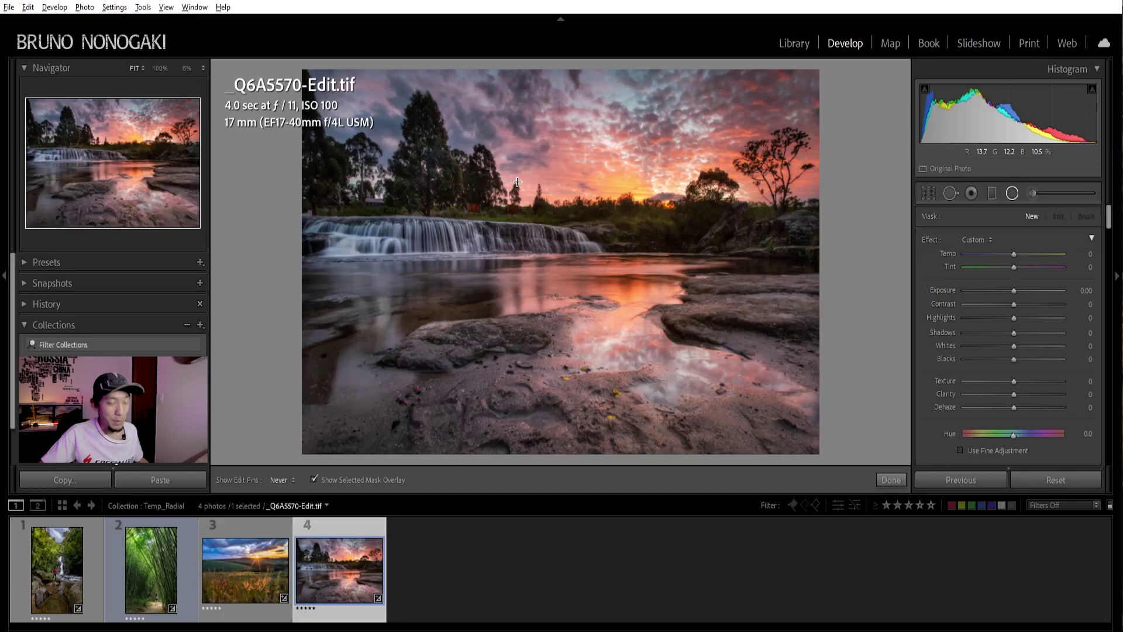
key(h)
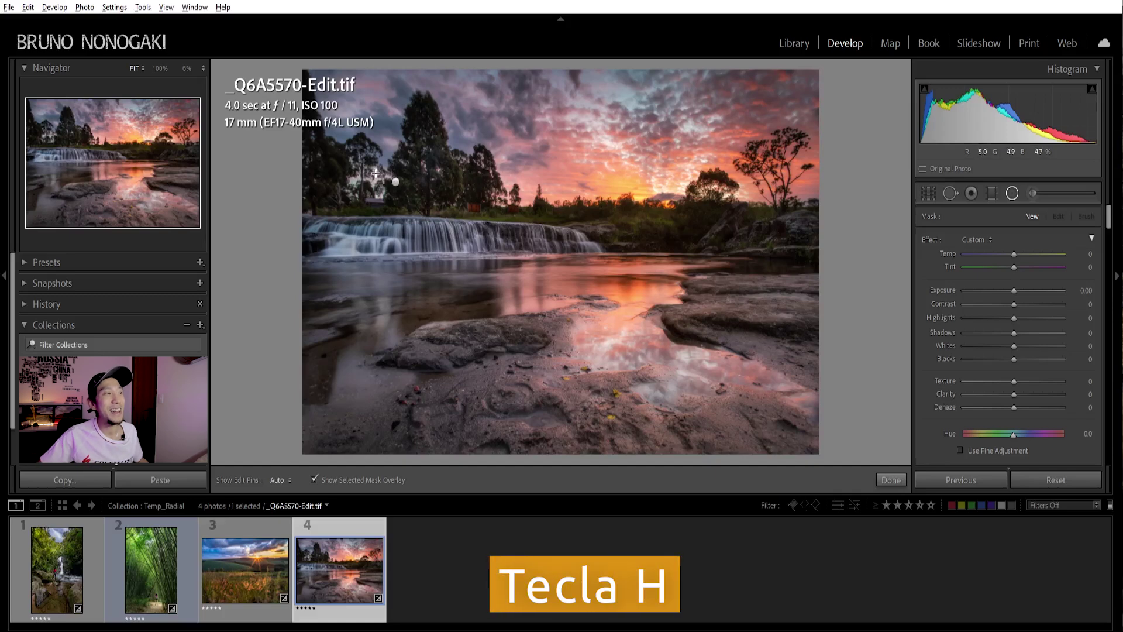
Change Show Edit Pins to Never, to Always, and back to Auto
click(295, 484)
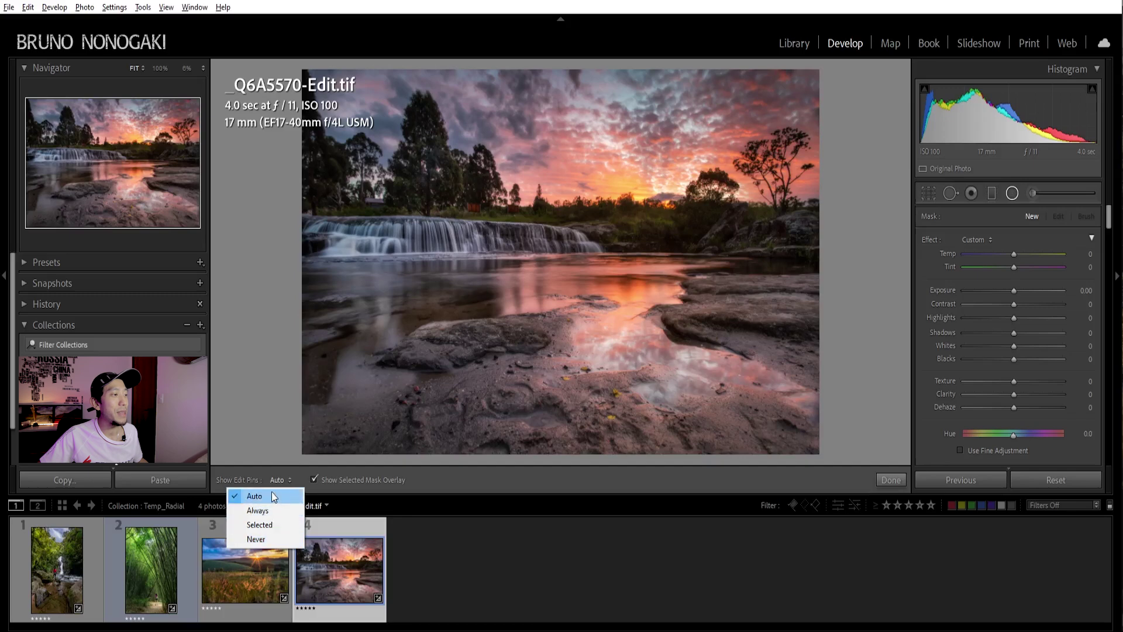
click(261, 540)
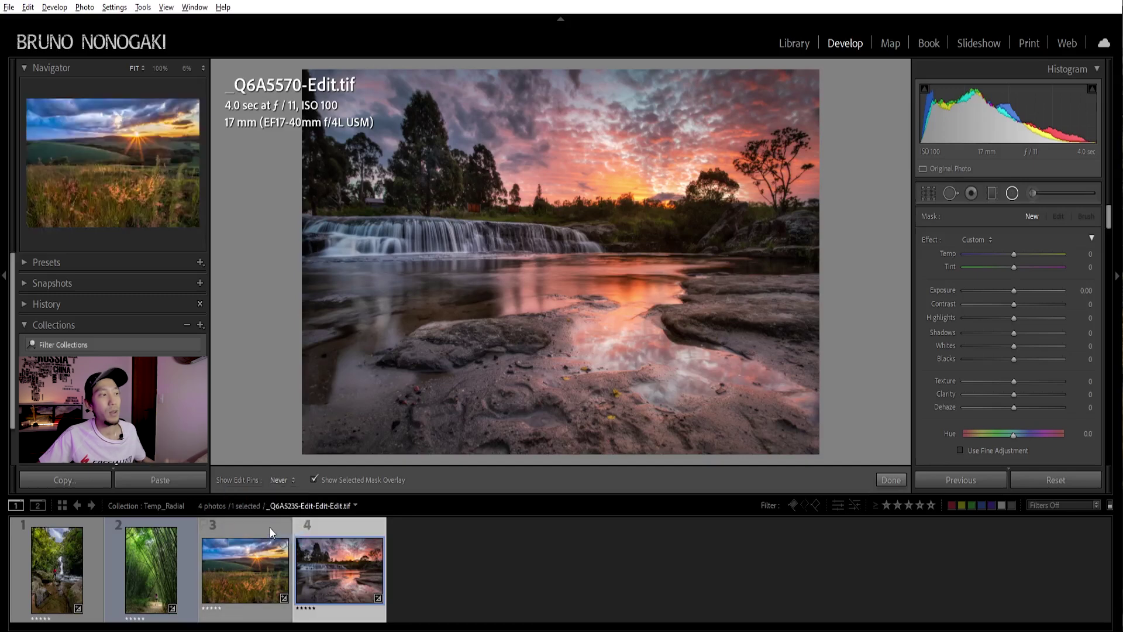
click(280, 482)
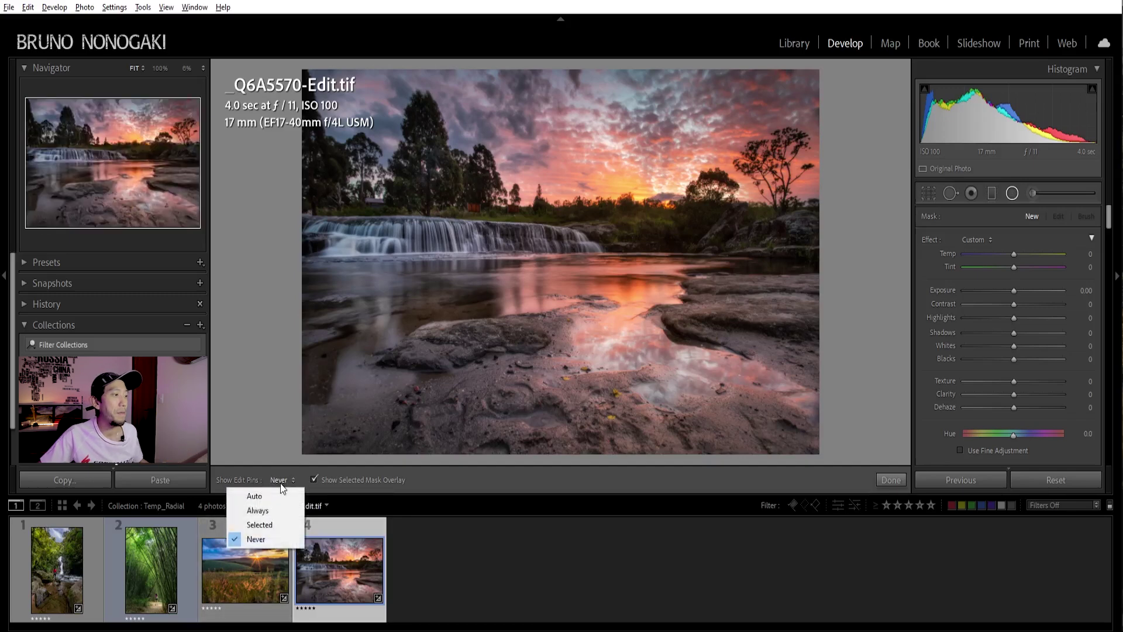
click(276, 516)
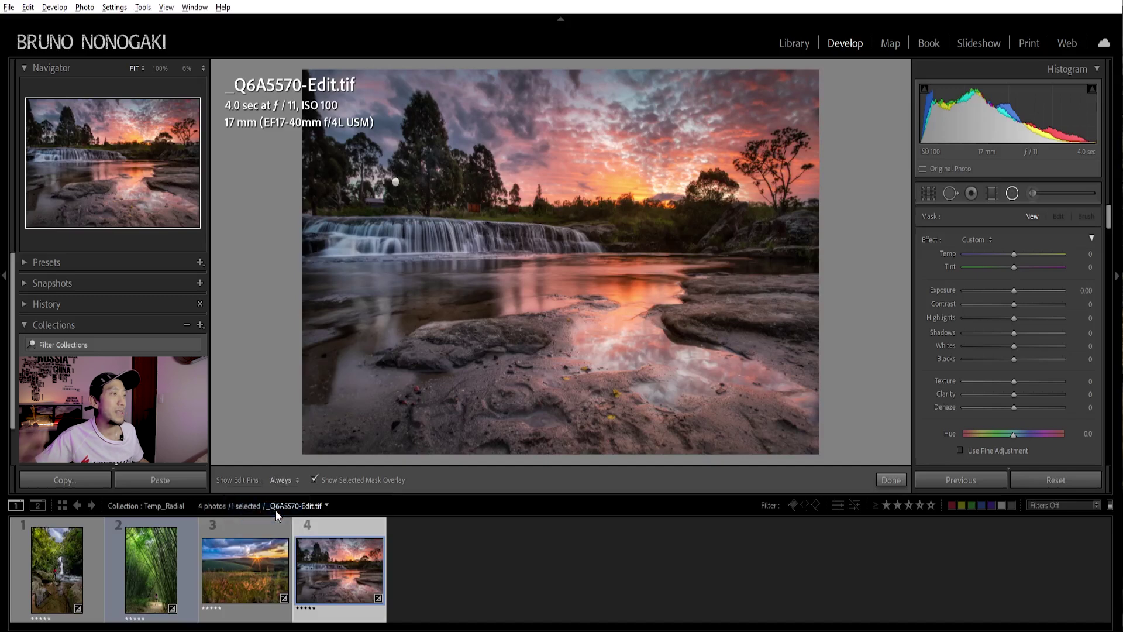
click(284, 479)
click(277, 497)
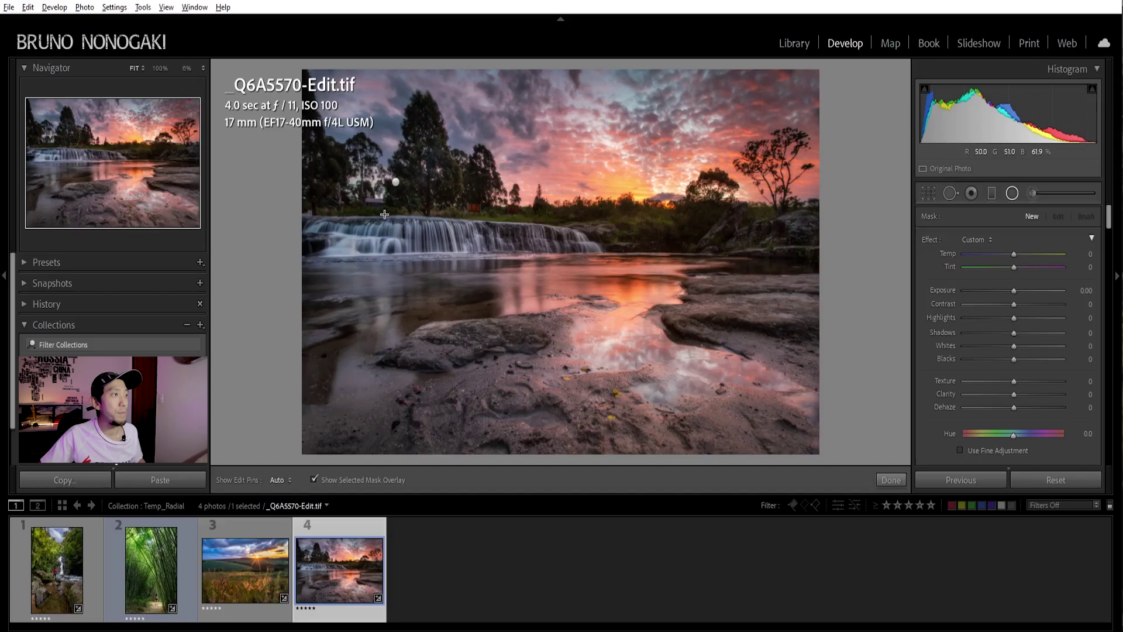
Select the radial filter over the trees and waterfall and toggle its mask overlay repeatedly to compare the masked area
click(397, 181)
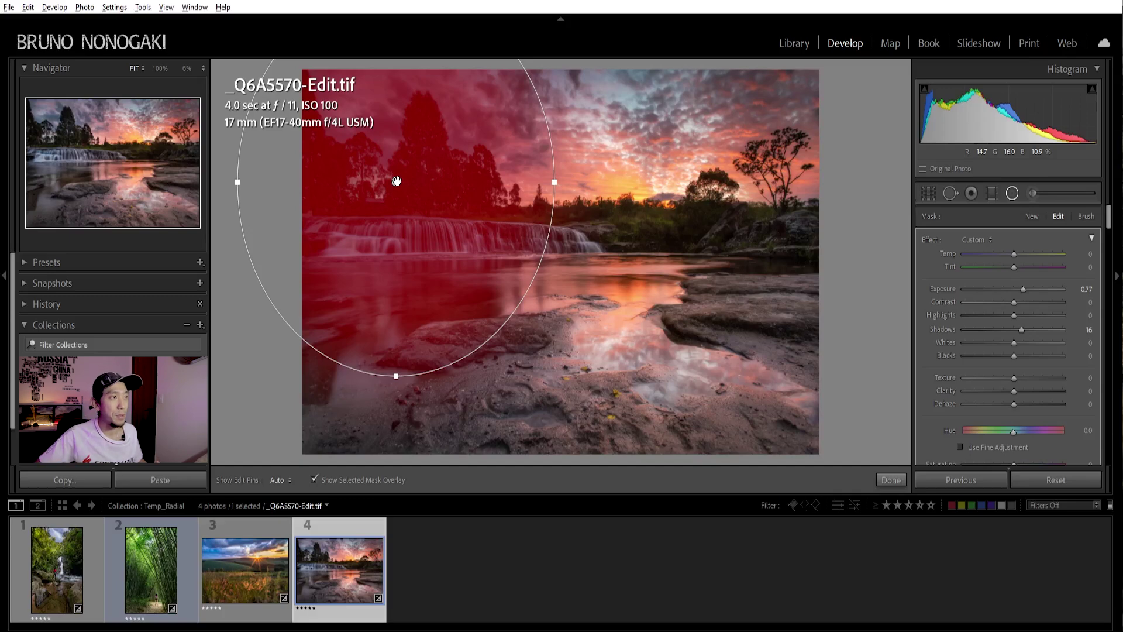
key(o)
key(o)
key(o)
key(o)
key(o)
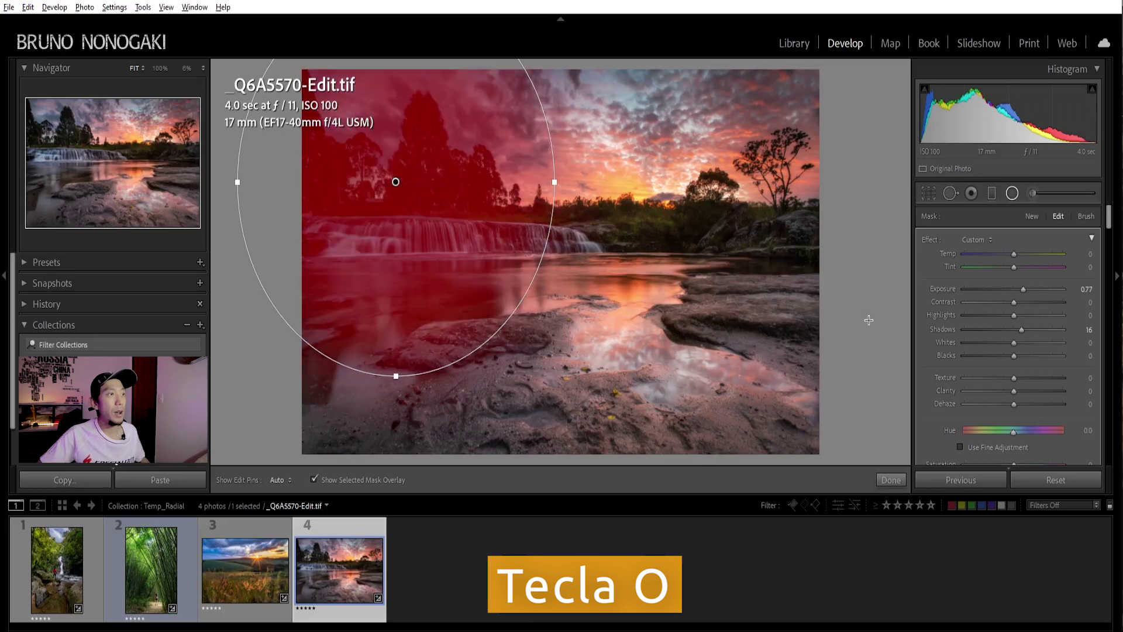
key(o)
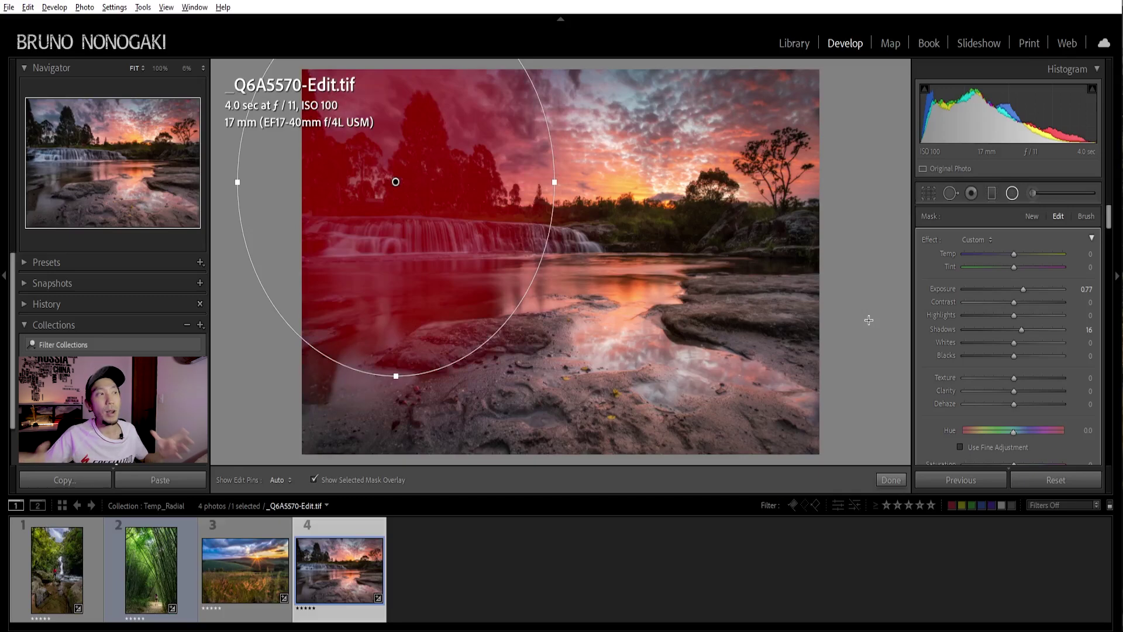
key(o)
key(o)
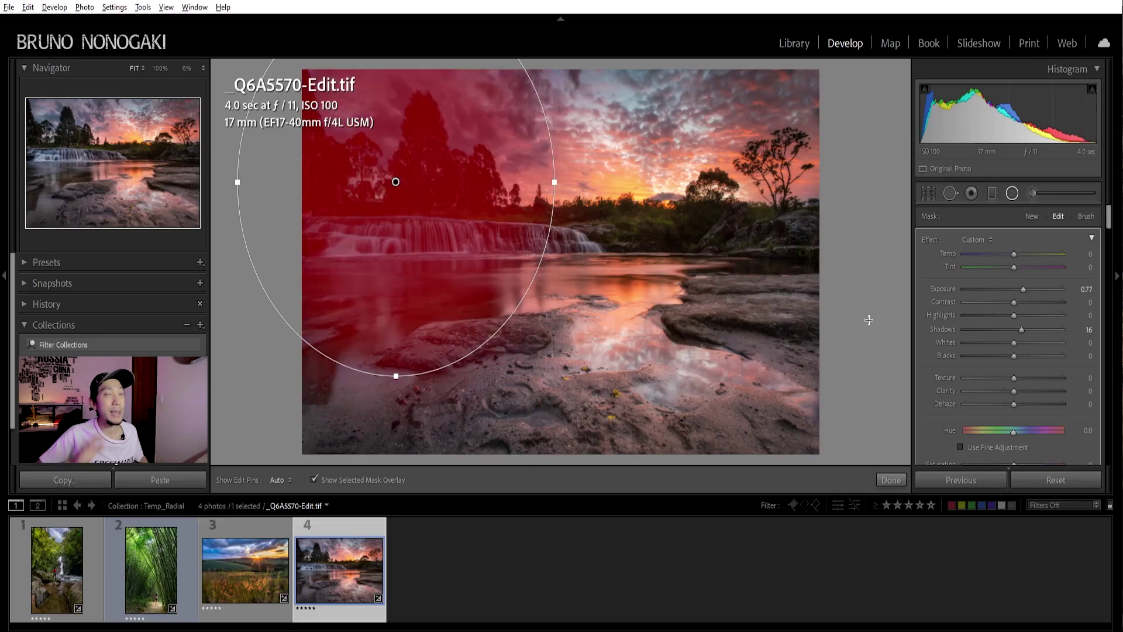
key(o)
key(o)
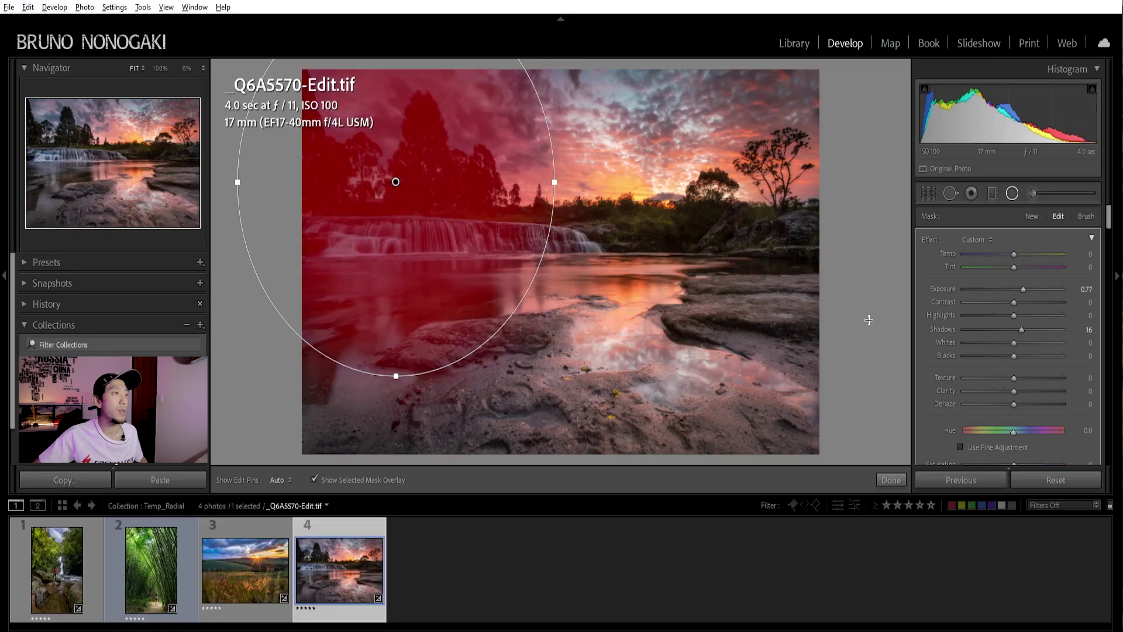
Turn the Show Selected Mask Overlay option off and on again for the selected radial filter
click(312, 479)
click(314, 480)
click(314, 480)
click(313, 480)
click(313, 481)
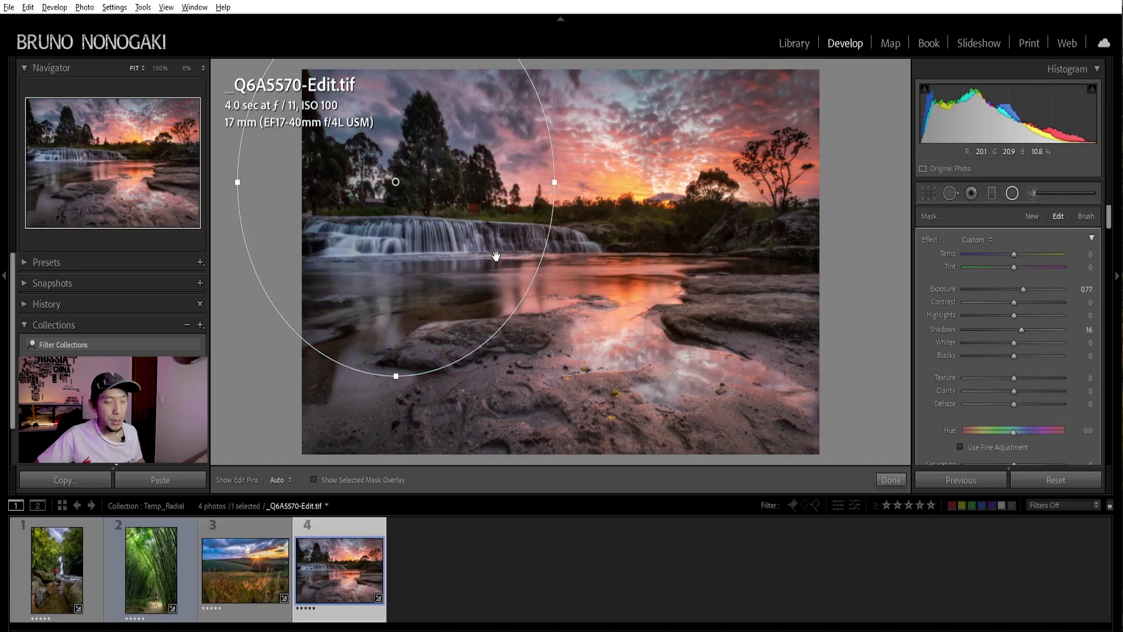
key(o)
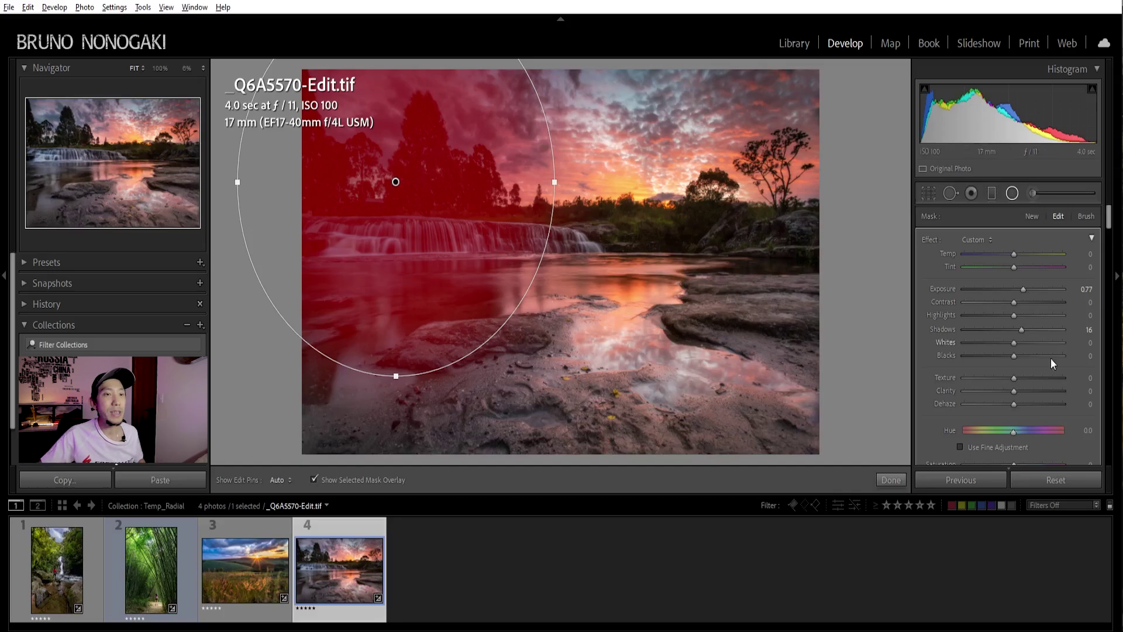
Disable the Invert option of the radial filter and enable it again
scroll(1051, 359, down, 5)
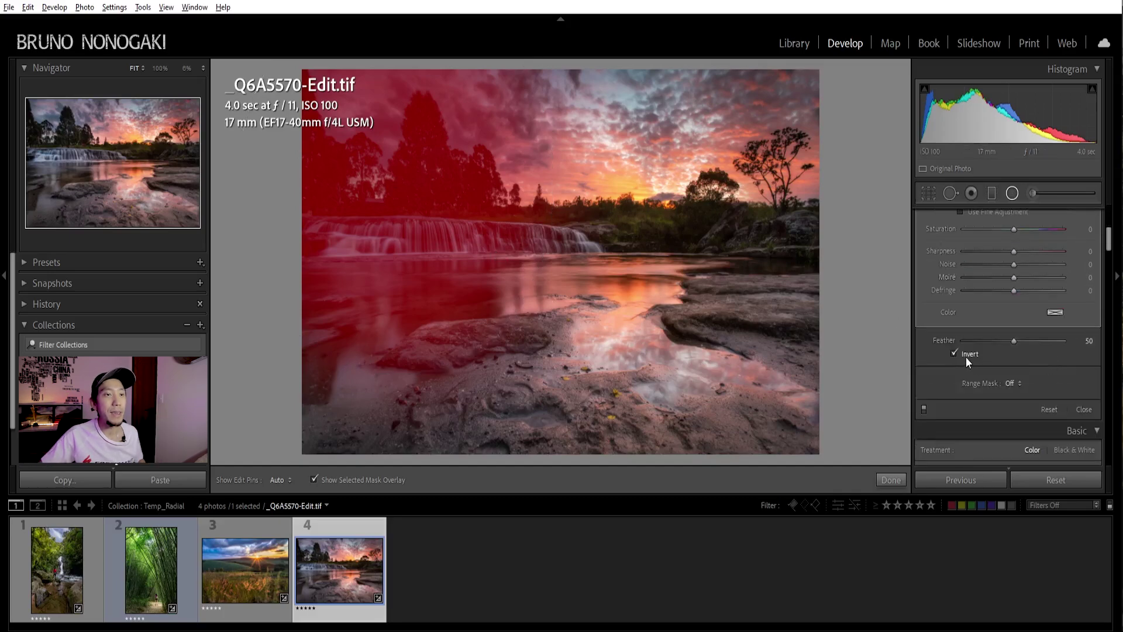
click(966, 357)
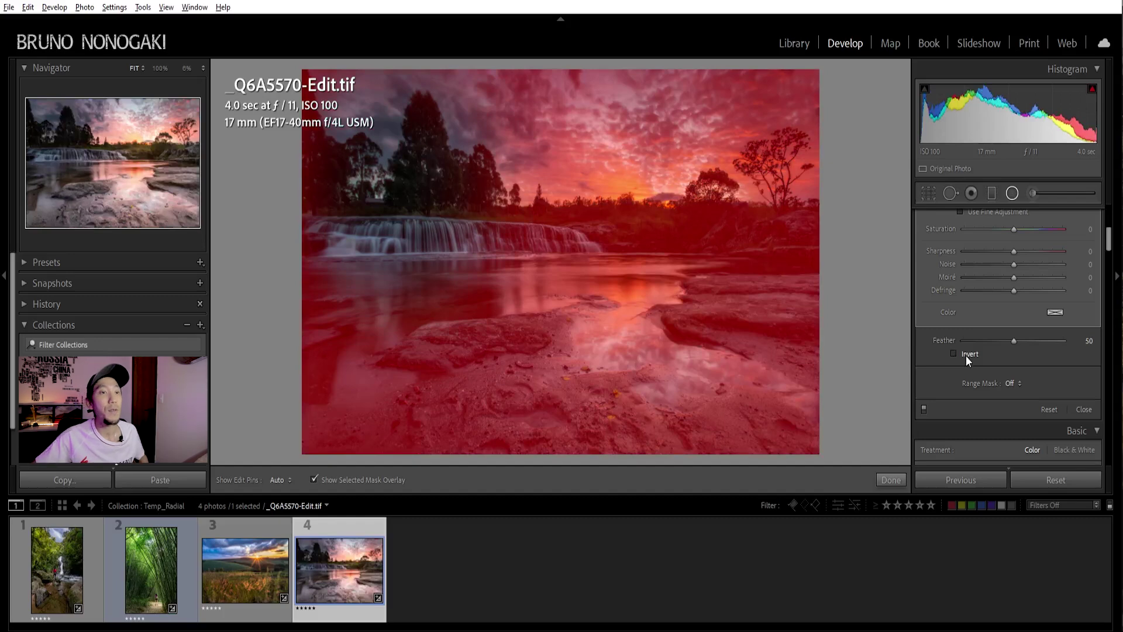
click(966, 355)
scroll(966, 356, up, 5)
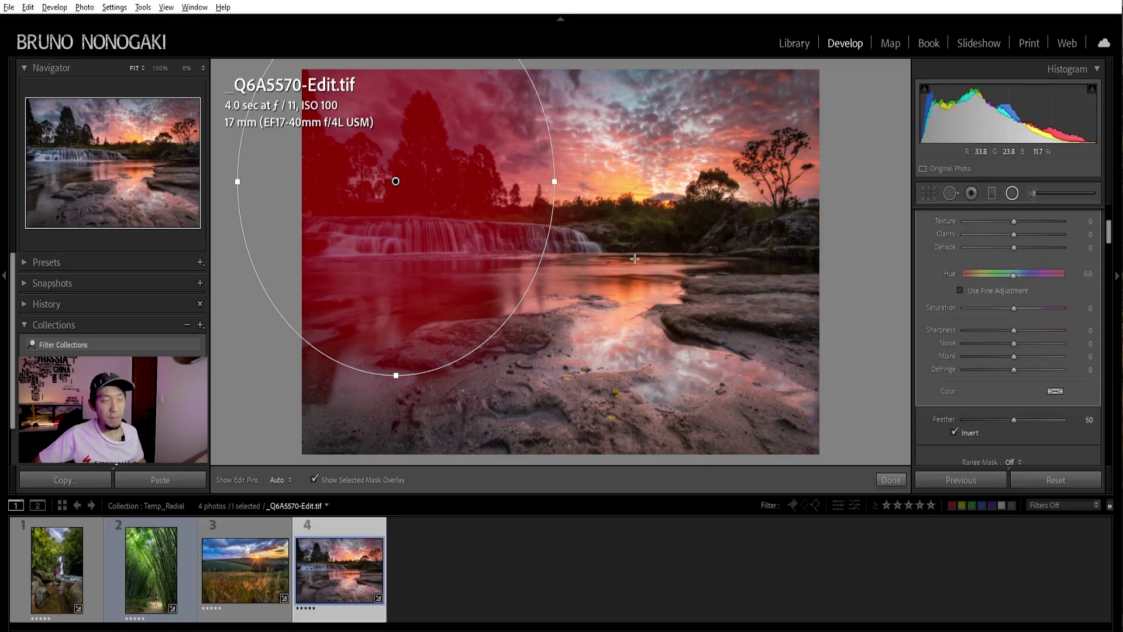
Flip the radial mask repeatedly between outside and inside the ellipse, ending with the inside masked
key(apostrophe)
key(apostrophe)
key(apostrophe)
key(apostrophe)
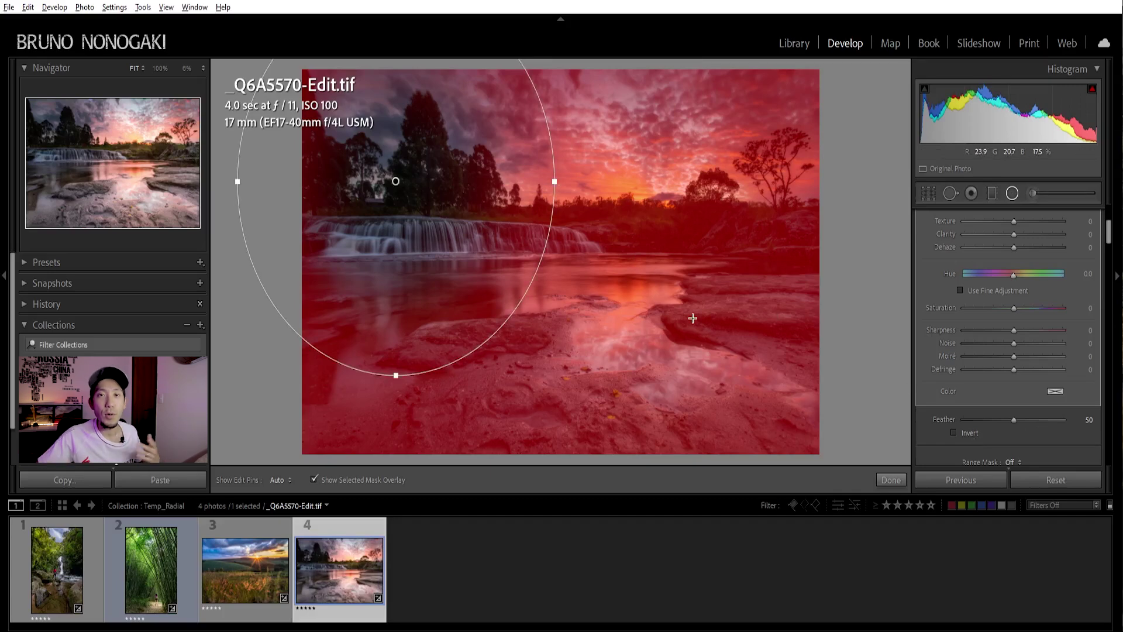
key(apostrophe)
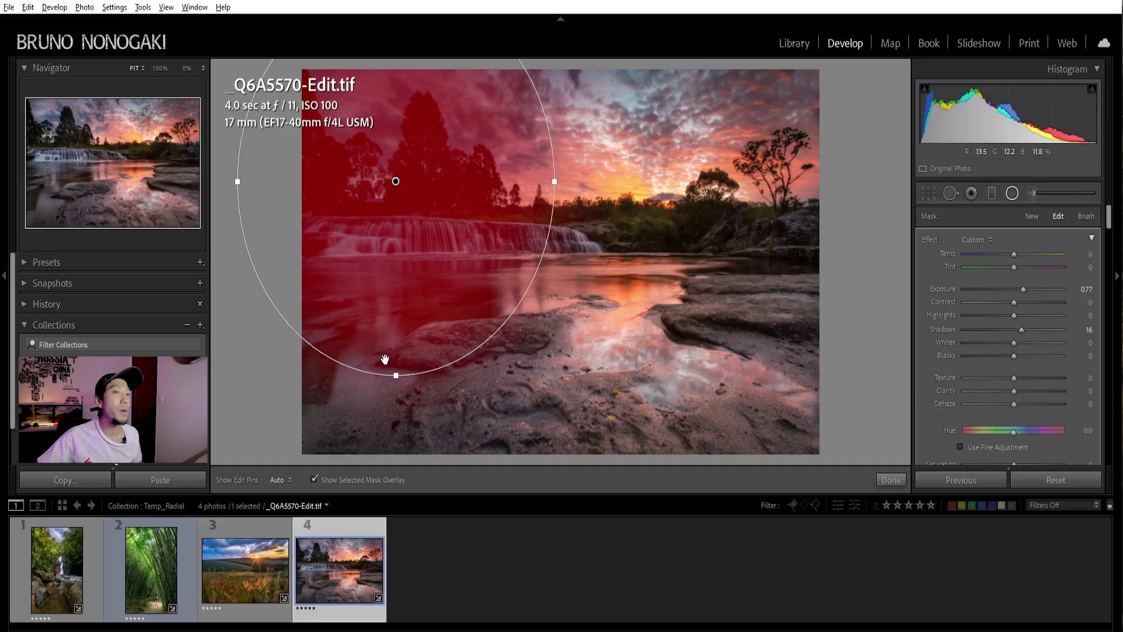
Erase the radial mask from the rocks and riverbank in the photo's lower left using the mask's Brush mode
click(1086, 218)
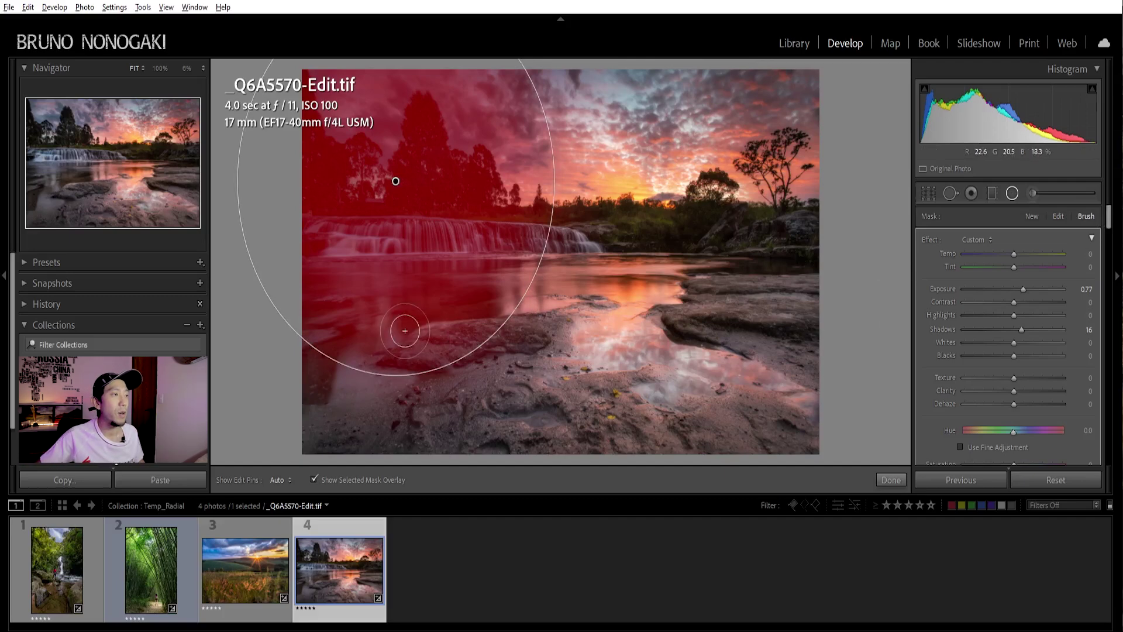
key(alt)
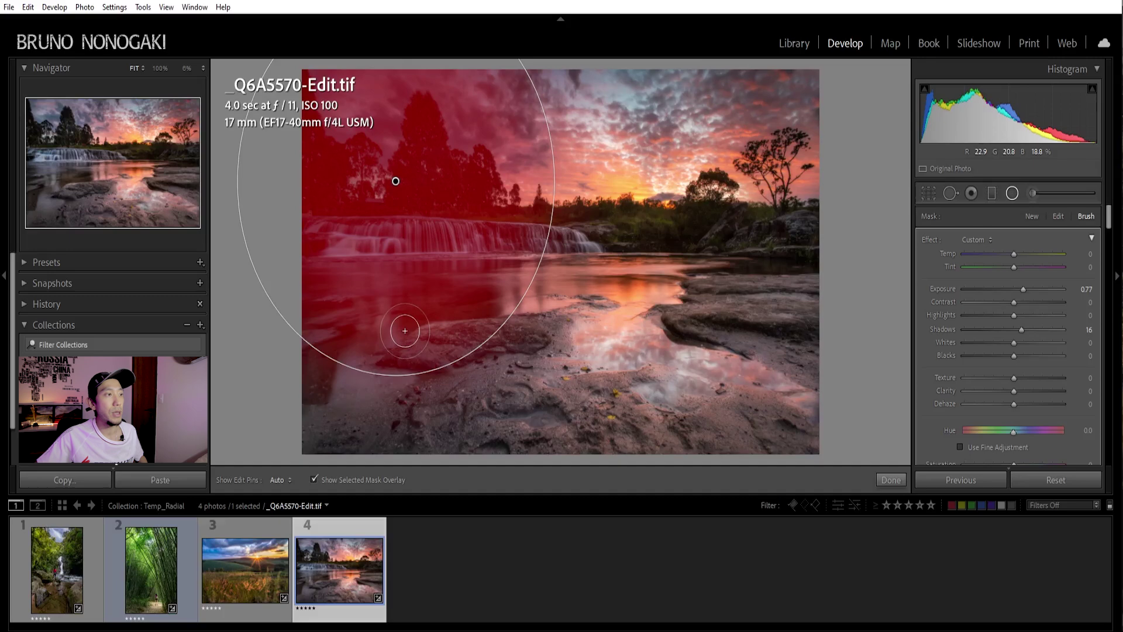
key(alt)
mouse_move(360, 364)
mouse_down()
mouse_move(477, 325)
mouse_move(472, 336)
mouse_move(513, 350)
mouse_move(430, 349)
mouse_move(357, 392)
mouse_move(283, 398)
mouse_up()
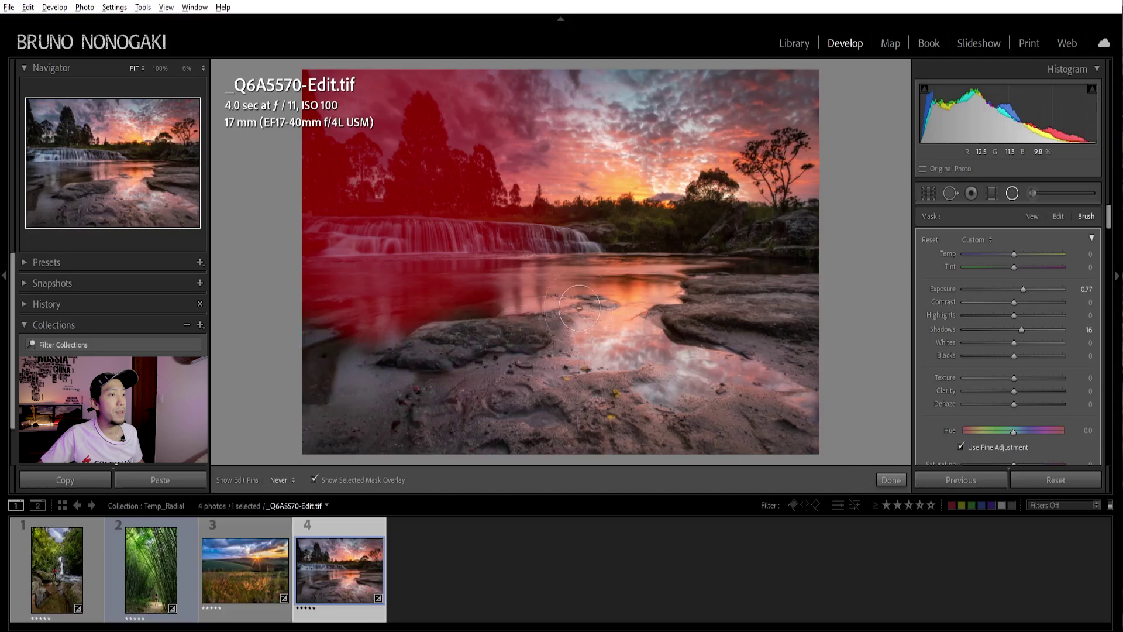
key(h)
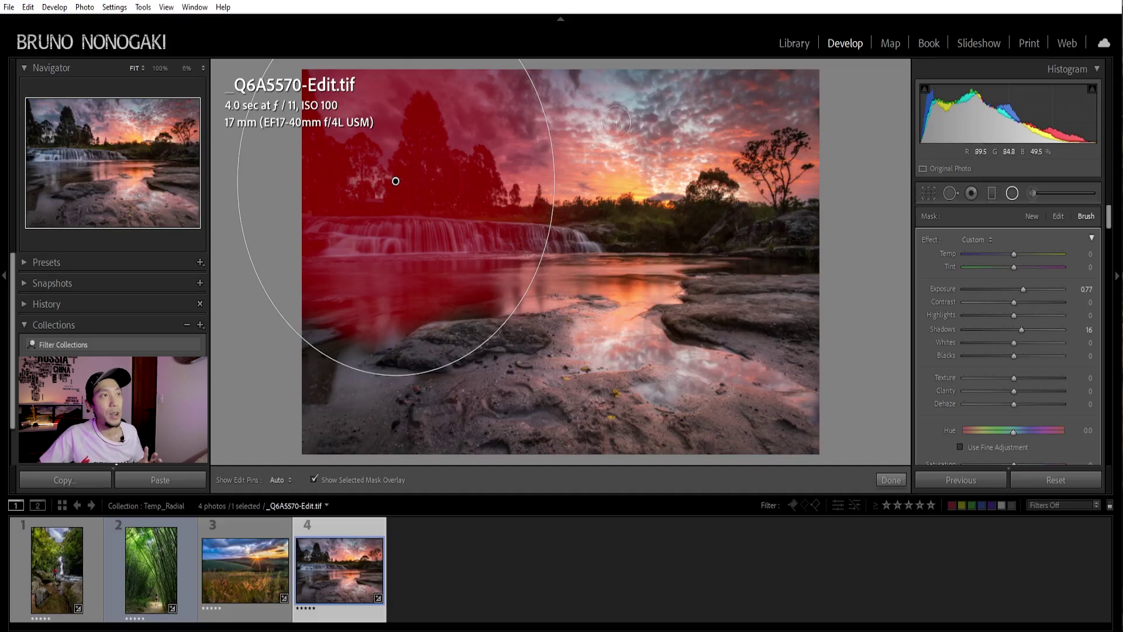
Brush additional mask over the clouds in the upper middle of the sky, hiding the edit pins while painting
key(h)
drag(629, 126, 576, 76)
mouse_move(666, 119)
mouse_down()
mouse_move(632, 72)
mouse_move(557, 89)
mouse_move(665, 155)
mouse_move(651, 71)
mouse_up()
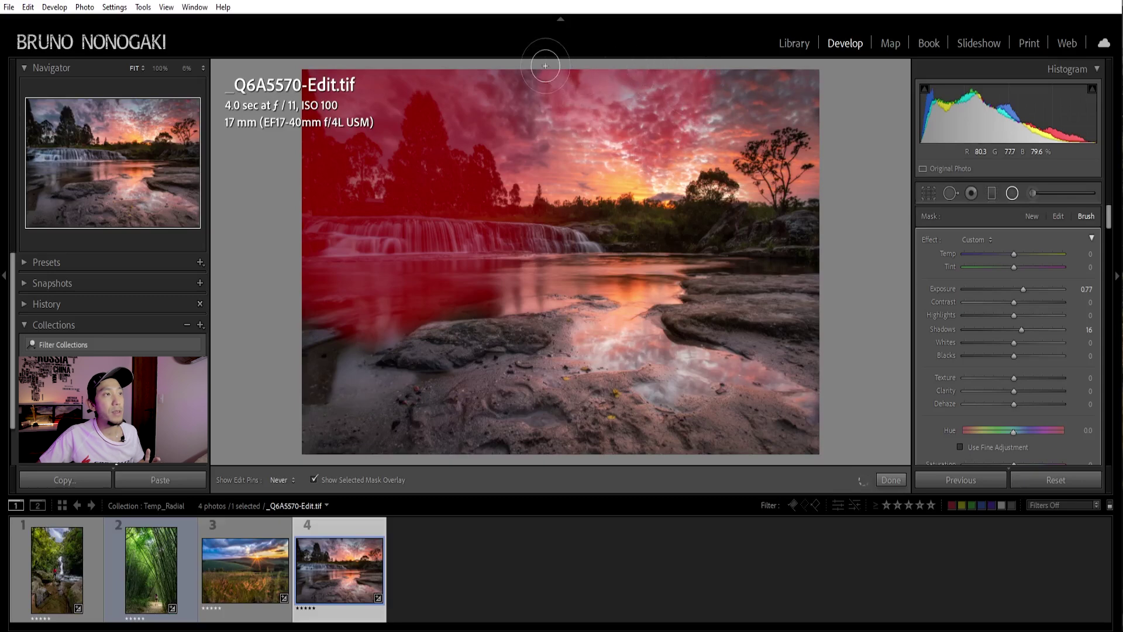
key(h)
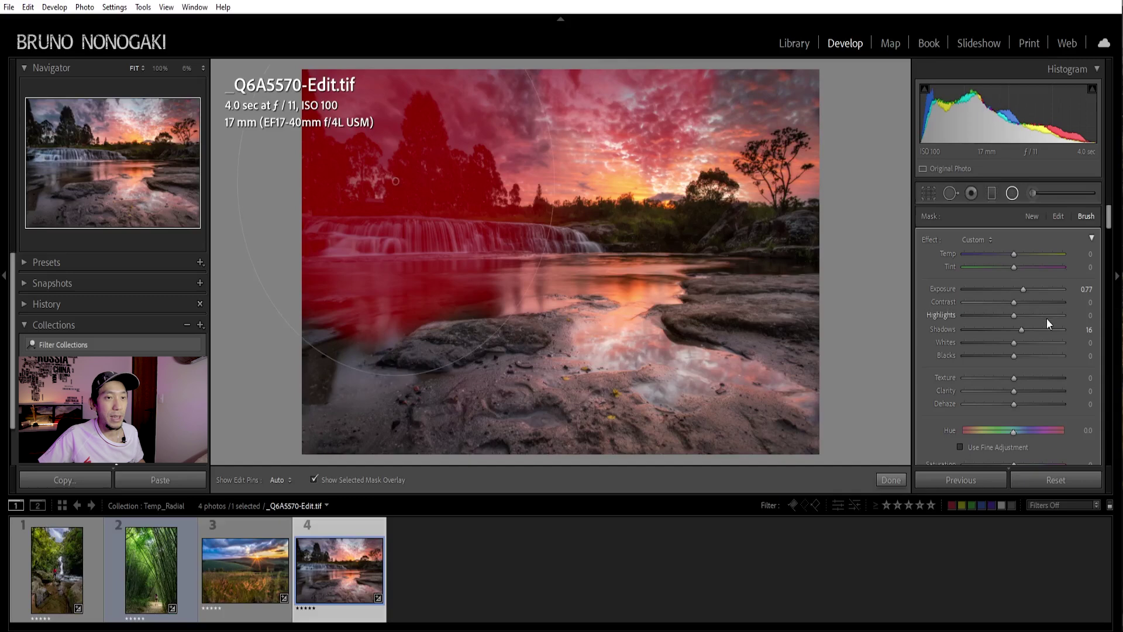
Brush mask onto the rocks on the right riverbank with a size 12 brush, trying the Auto Mask option
scroll(1043, 338, down, 6)
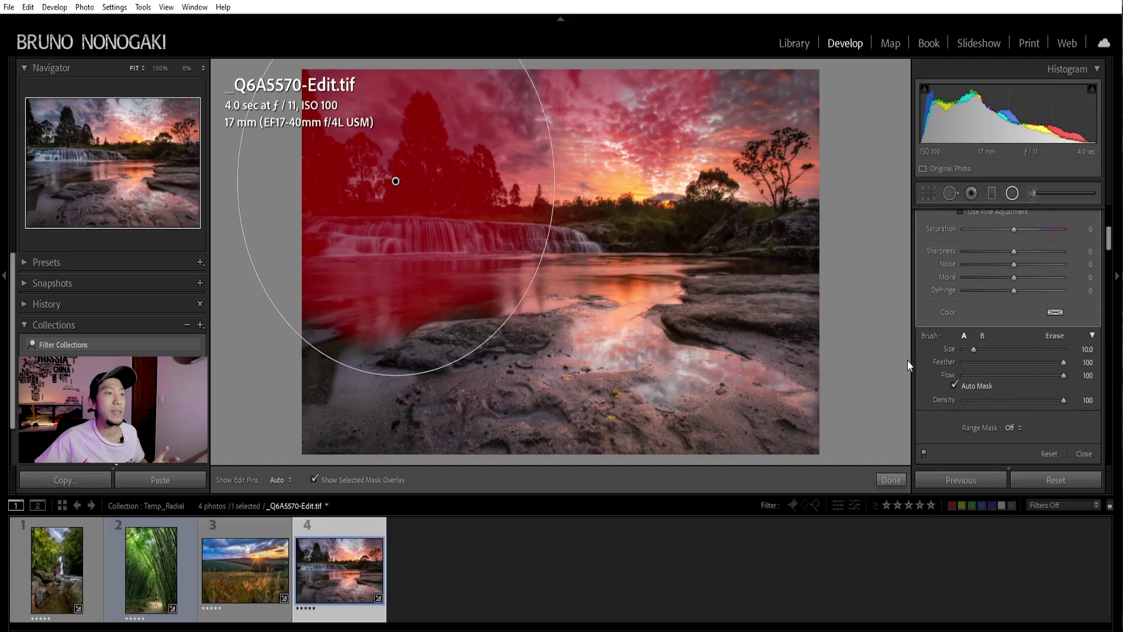
key(bracketright)
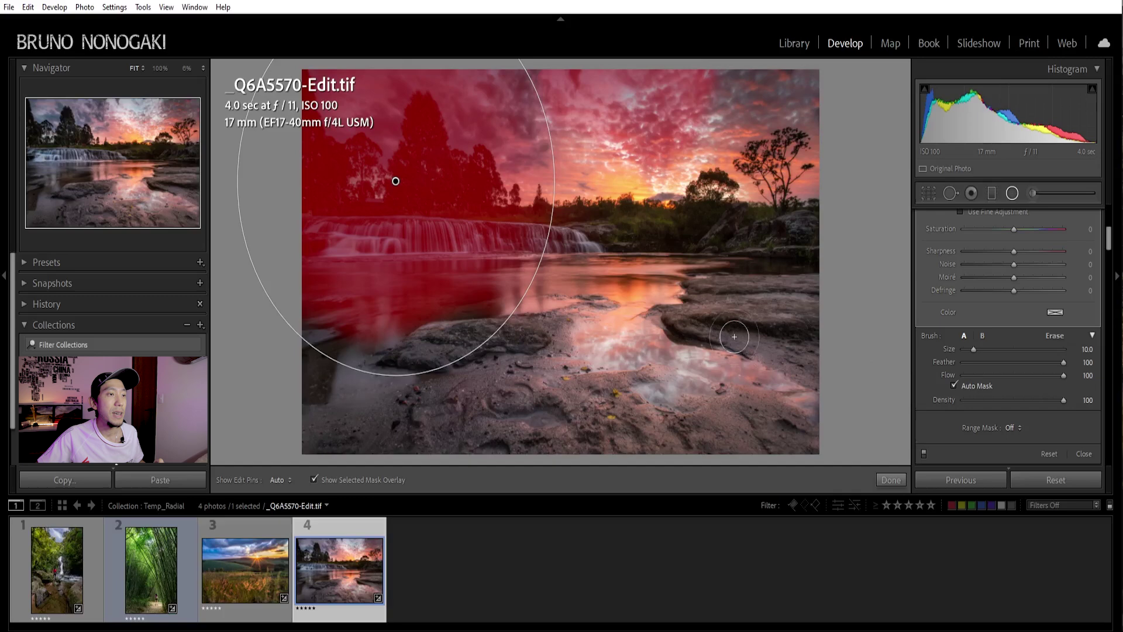
click(679, 331)
mouse_move(679, 331)
mouse_down()
mouse_move(706, 308)
mouse_move(700, 290)
mouse_move(692, 316)
mouse_up()
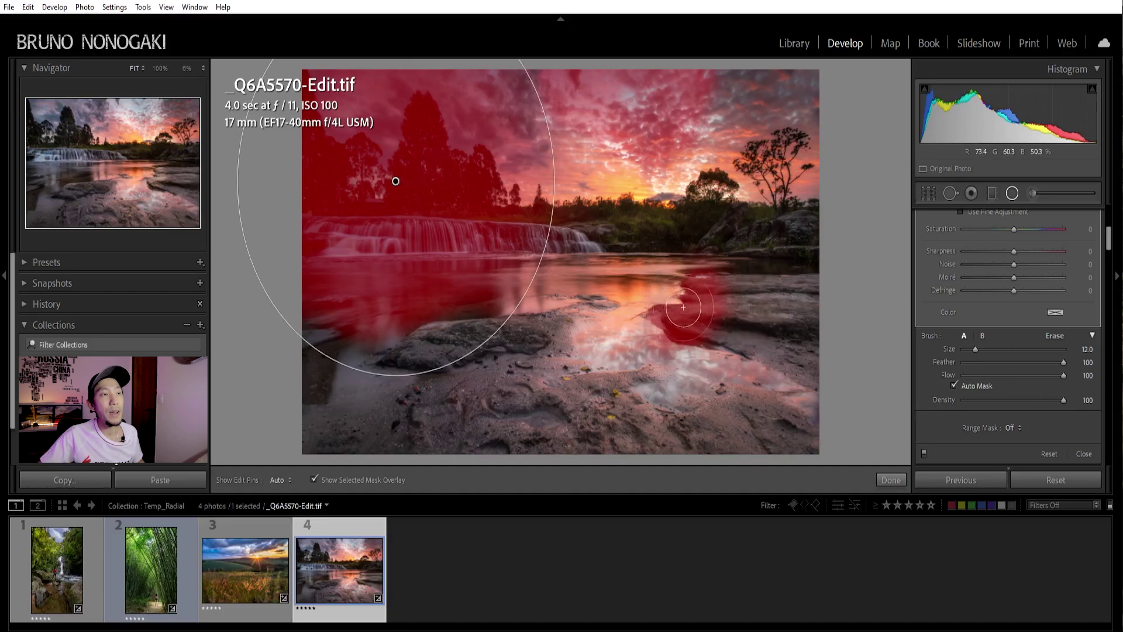
click(973, 384)
mouse_move(677, 321)
mouse_down()
mouse_move(690, 296)
mouse_move(702, 288)
mouse_move(692, 319)
mouse_move(708, 300)
mouse_up()
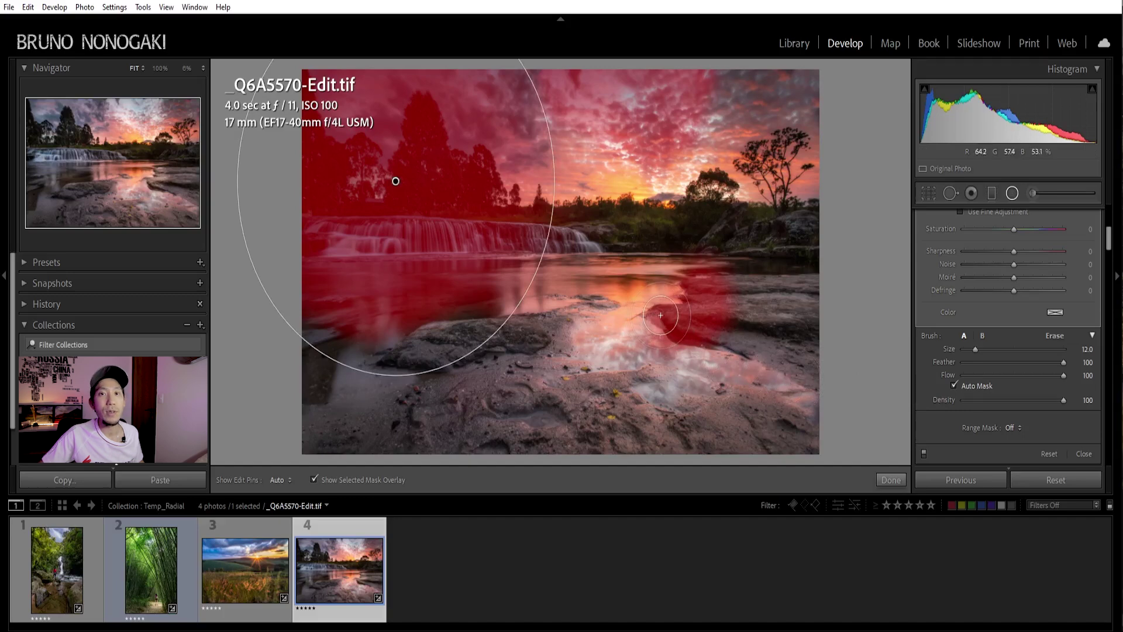
Return the radial filter to Edit mode and shift its ellipse slightly down and to the right
click(1084, 453)
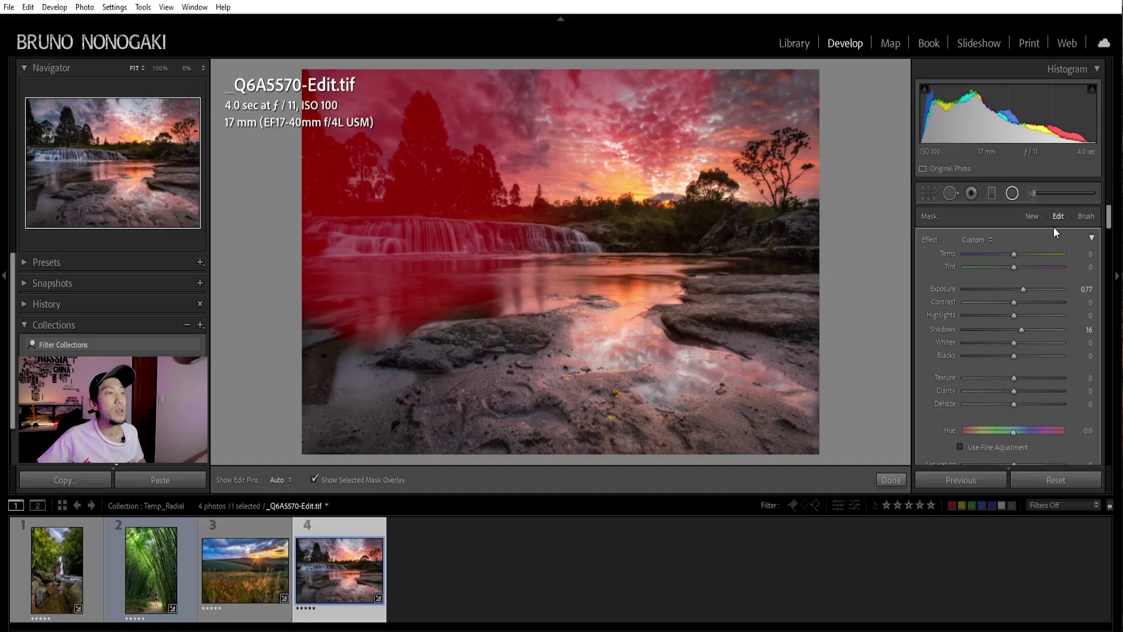
mouse_move(394, 181)
drag(396, 184, 402, 186)
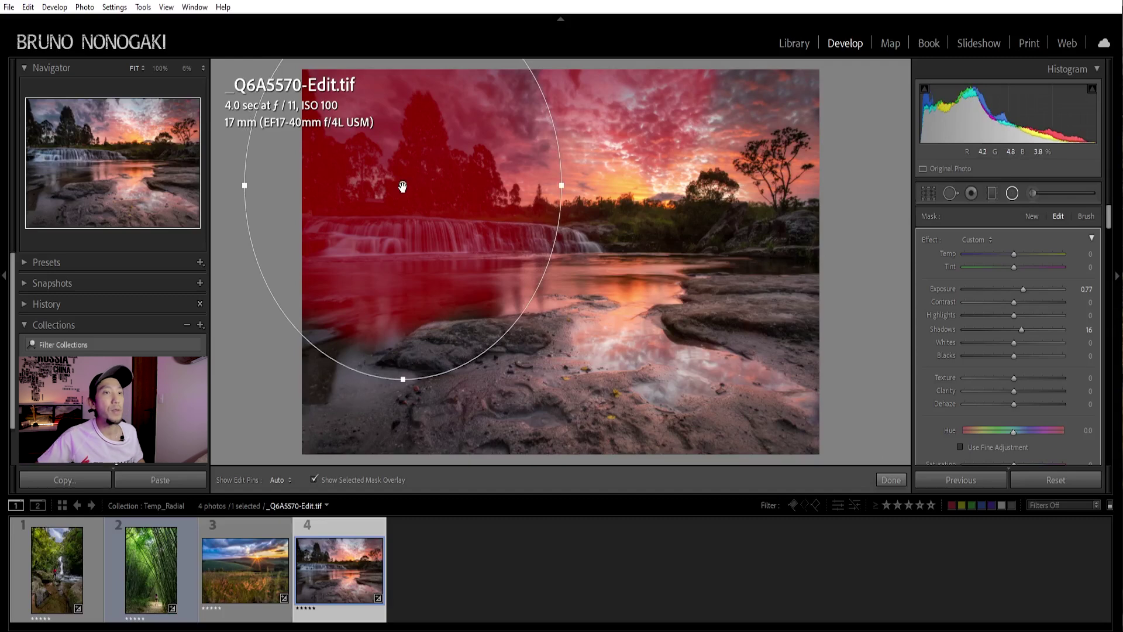
Set the radial filter's Temp to 37, Exposure to 1.02 and Clarity to -35
drag(1016, 253, 1033, 255)
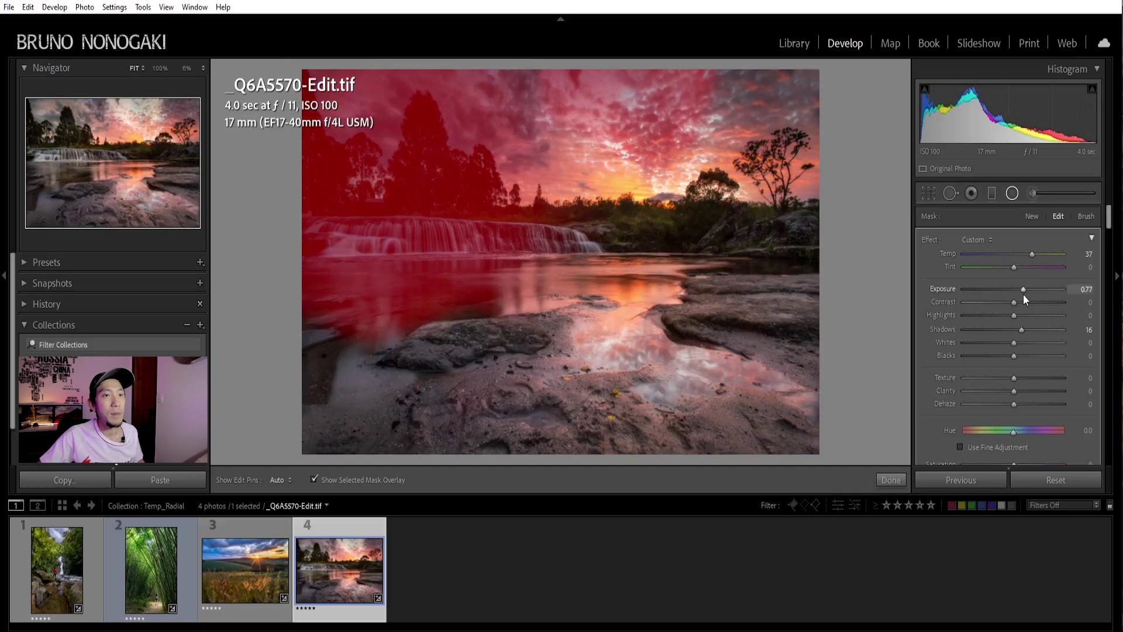
drag(1024, 290, 1027, 290)
drag(1014, 391, 995, 390)
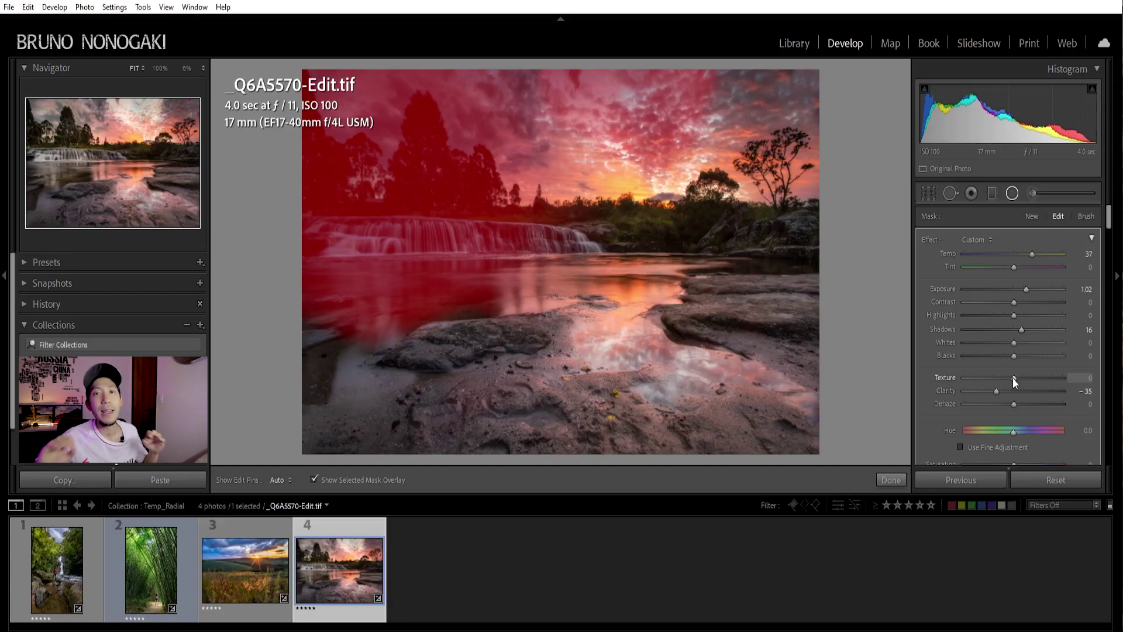
Save the radial filter's current settings as a new preset named Sun_Temp37+Clarity35-
click(985, 241)
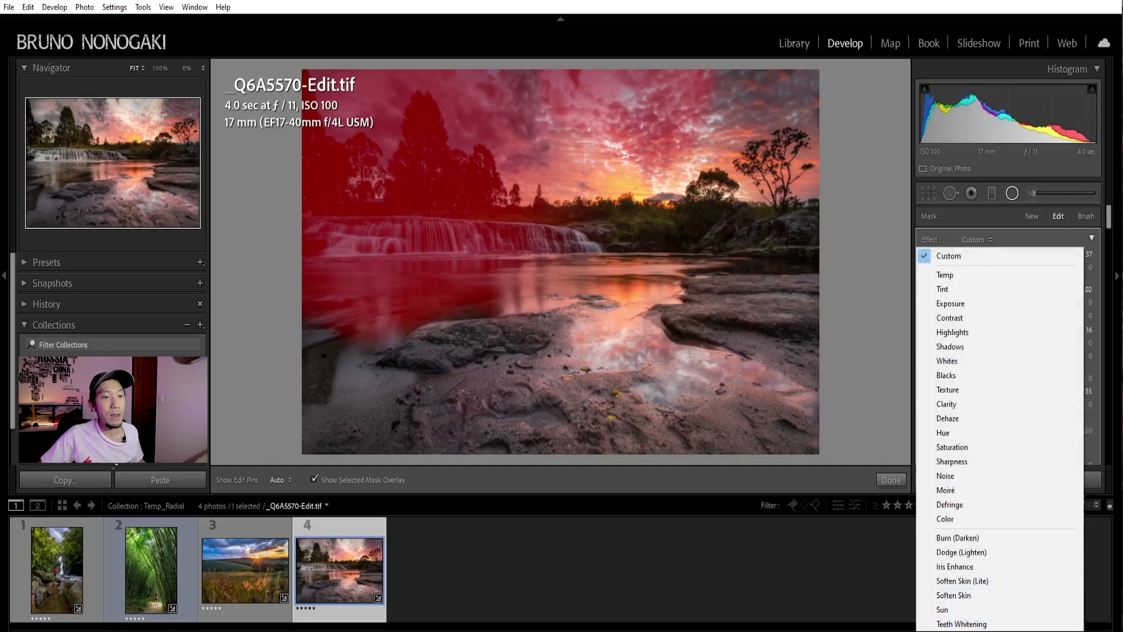
click(995, 626)
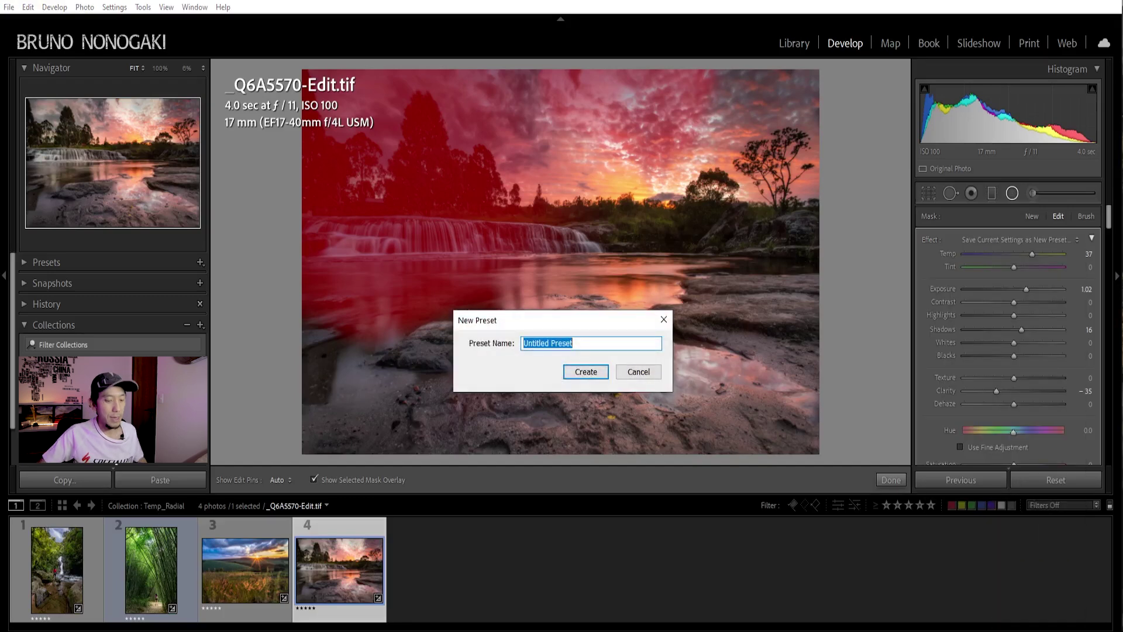
text(Sun_Temp37+Clarity35-)
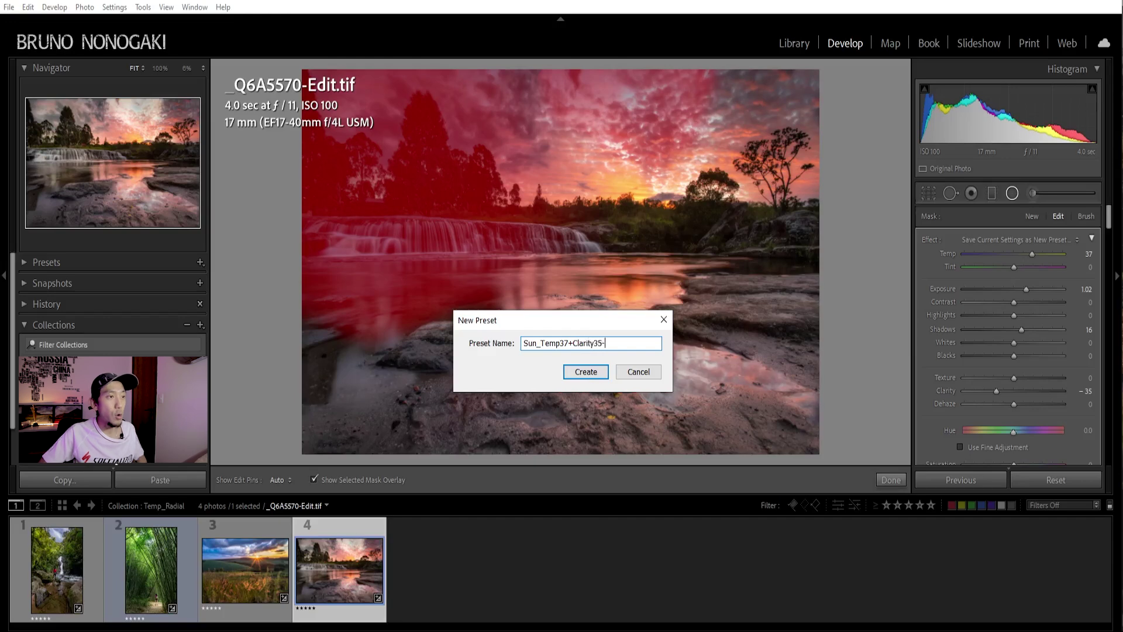
click(581, 374)
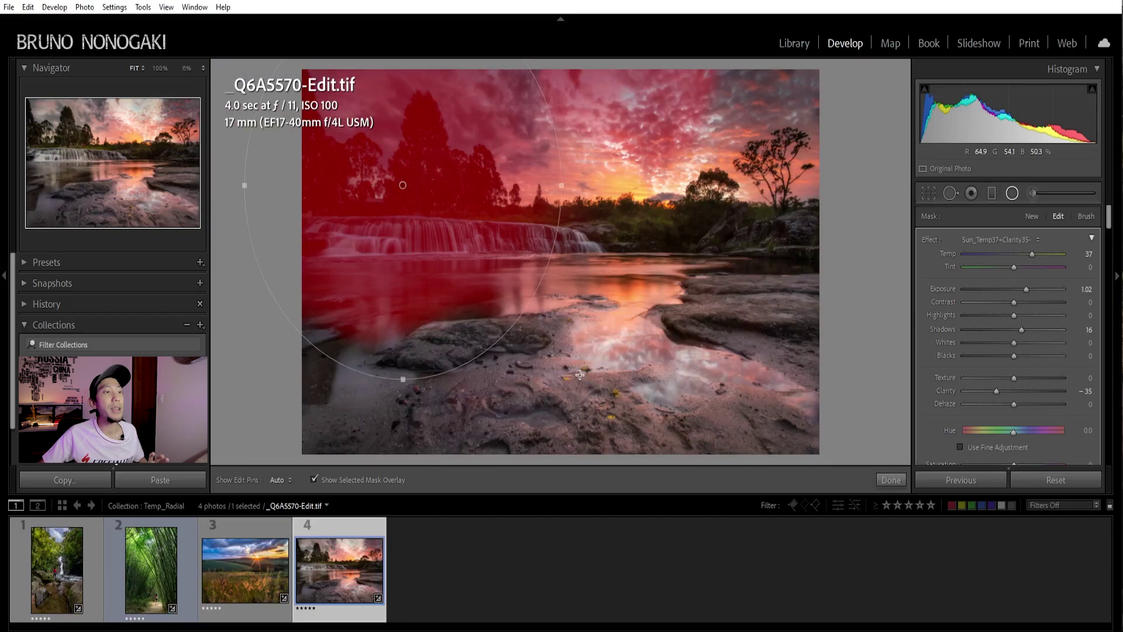
Draw a radial filter around the sun in the sunset field photo using the Sun_Temp37+Clarity35- preset, and toggle the mask overlay
click(275, 575)
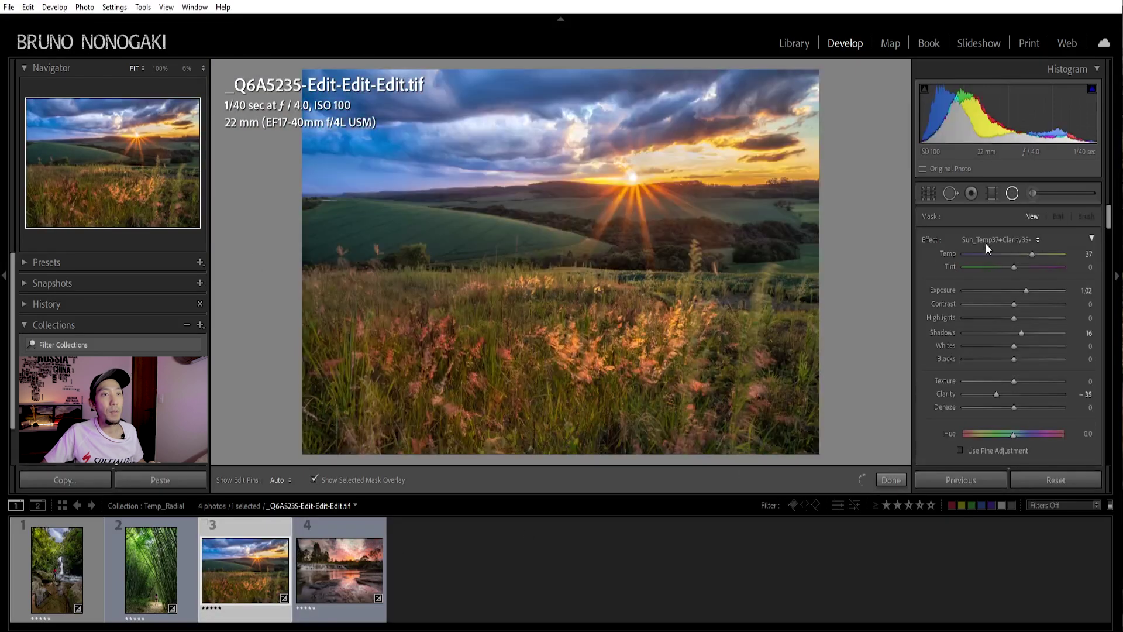
click(985, 242)
click(968, 605)
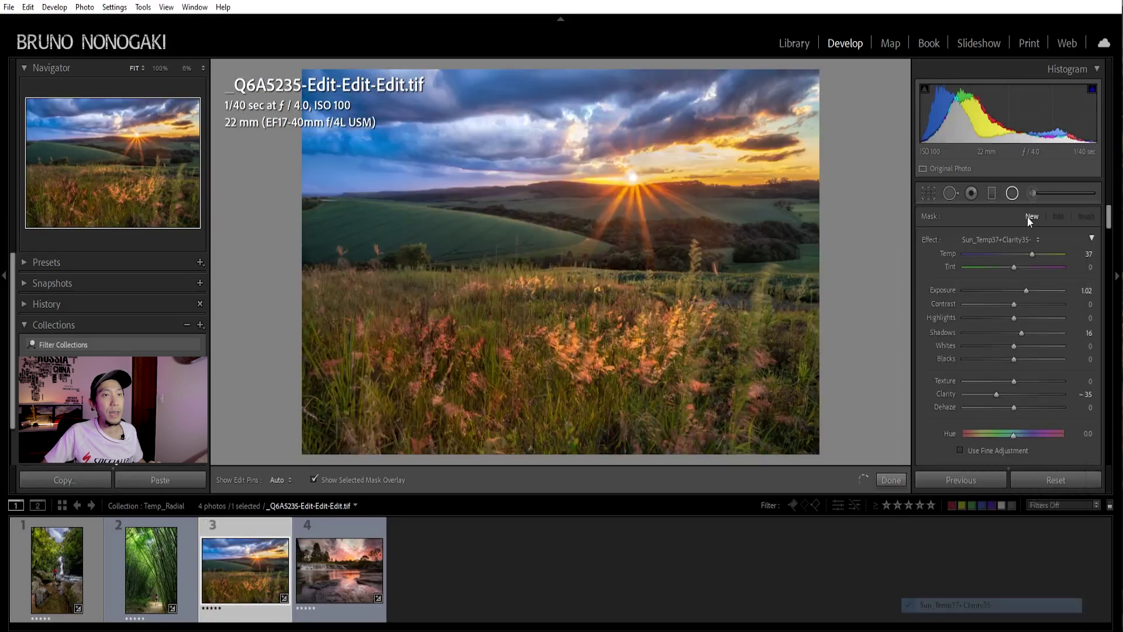
drag(636, 184, 517, 316)
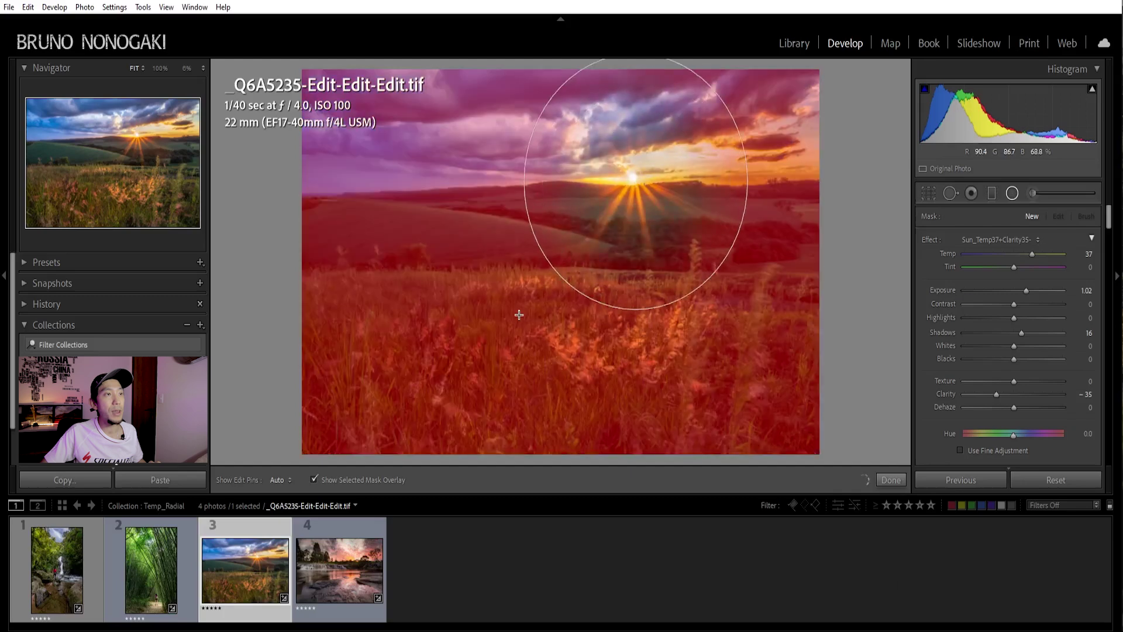
key(o)
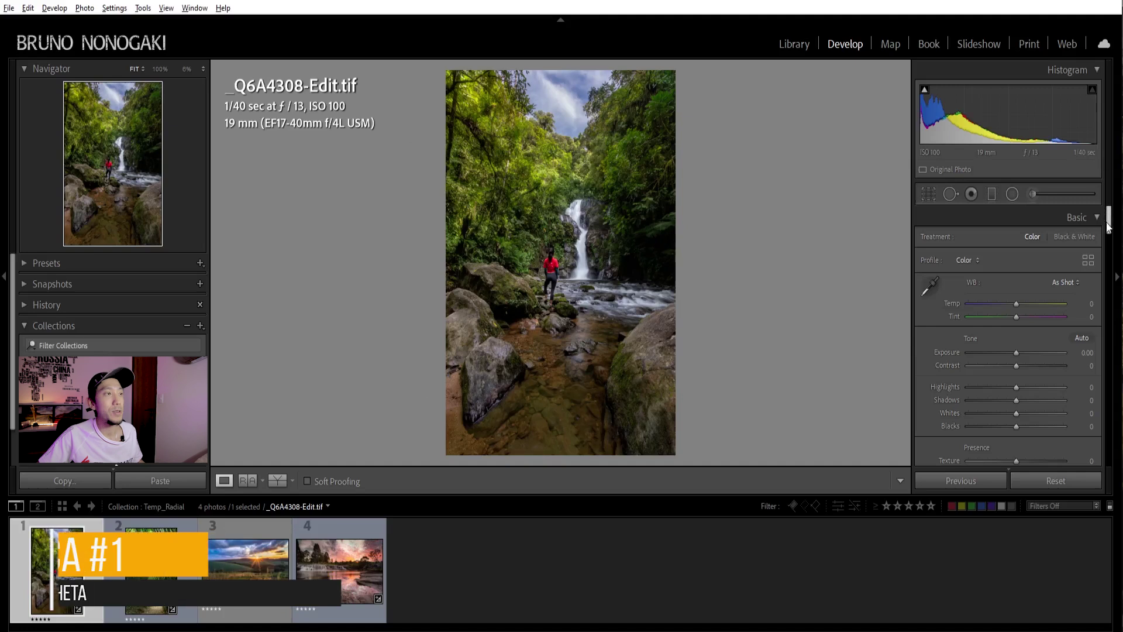
Try a Post-Crop Vignetting Amount of -37 on the forest waterfall photo
scroll(1008, 339, down, 15)
scroll(1013, 351, up, 5)
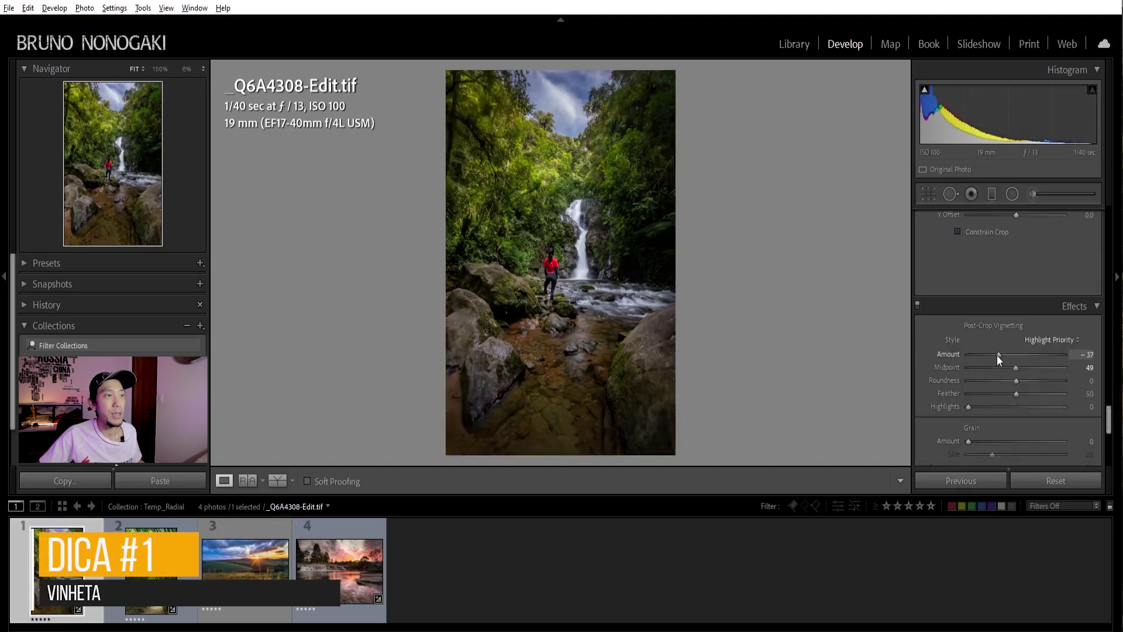
drag(1108, 419, 1073, 97)
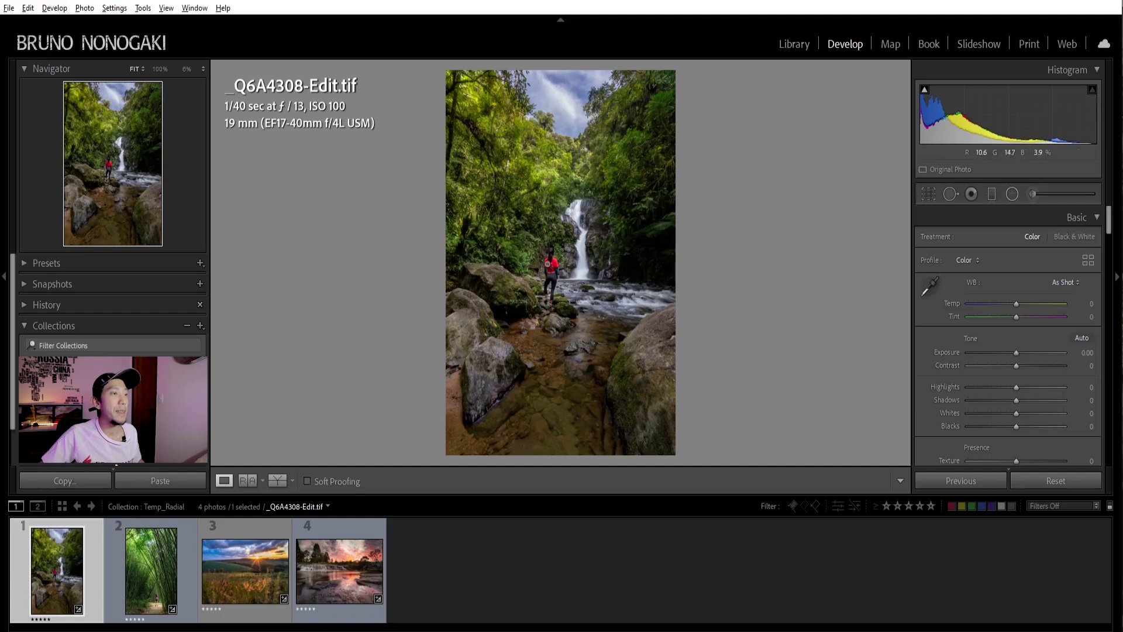
Draw an upright elliptical radial filter around the hiker and waterfall, and set its Exposure to -0.59 with the mask overlay hidden
click(1015, 196)
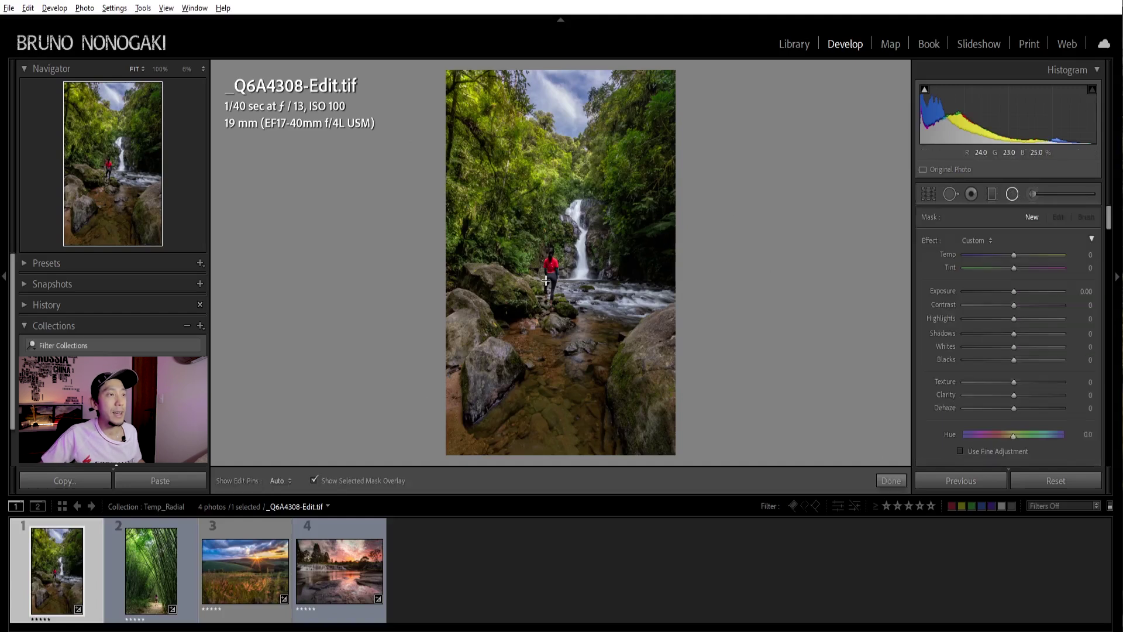
drag(551, 278, 464, 405)
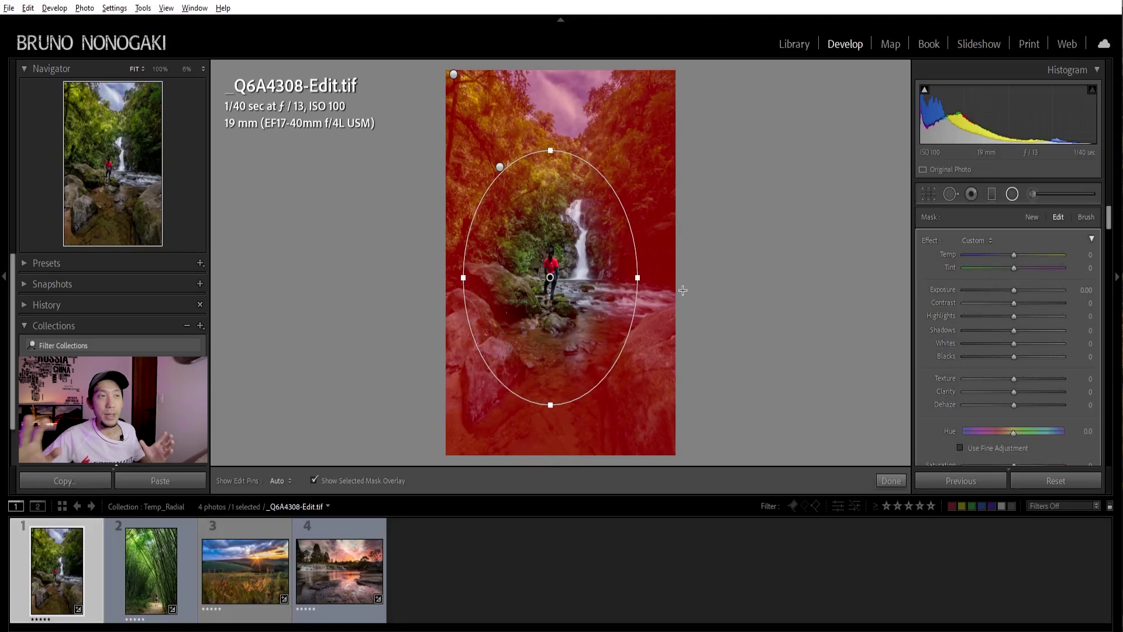
drag(1019, 287, 1005, 291)
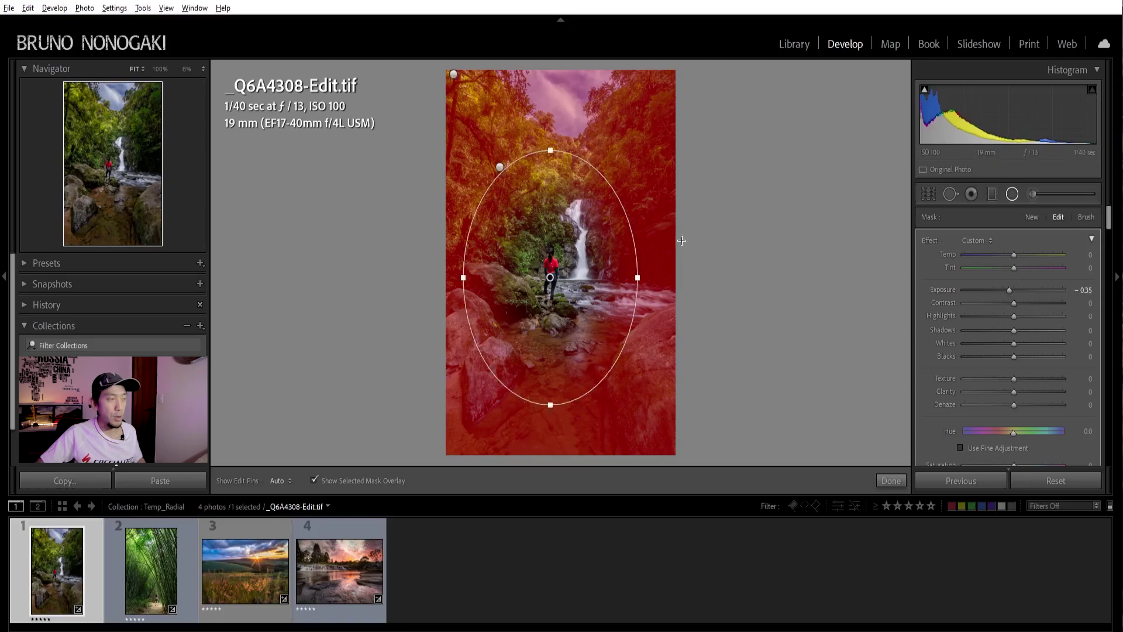
key(o)
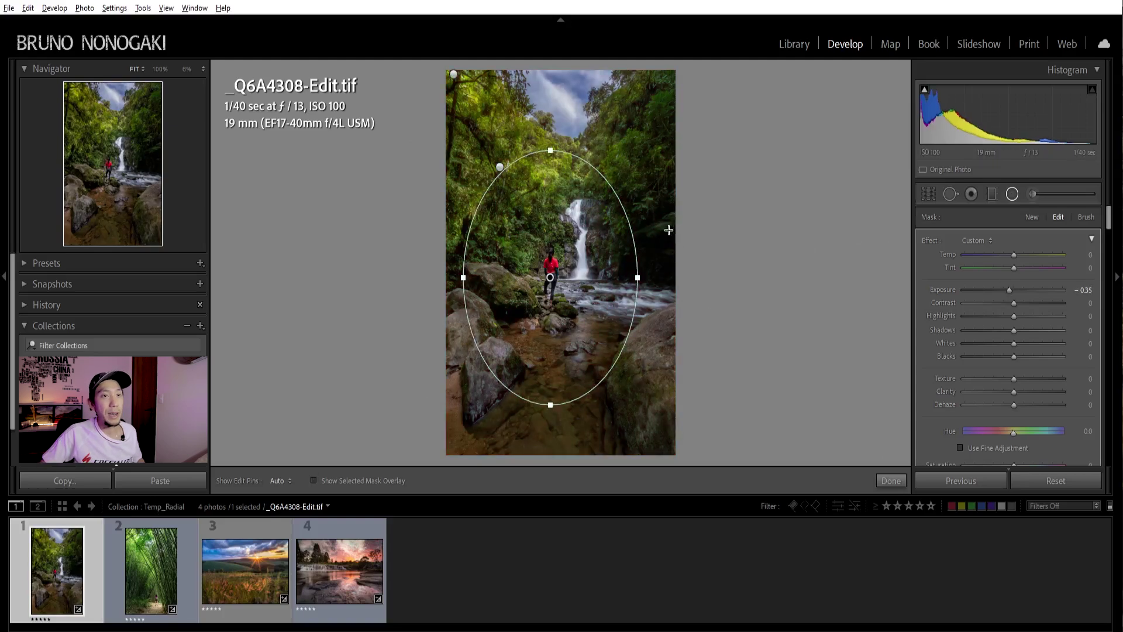
mouse_move(1013, 292)
mouse_down()
mouse_move(991, 290)
mouse_move(1019, 290)
mouse_move(1007, 290)
mouse_up()
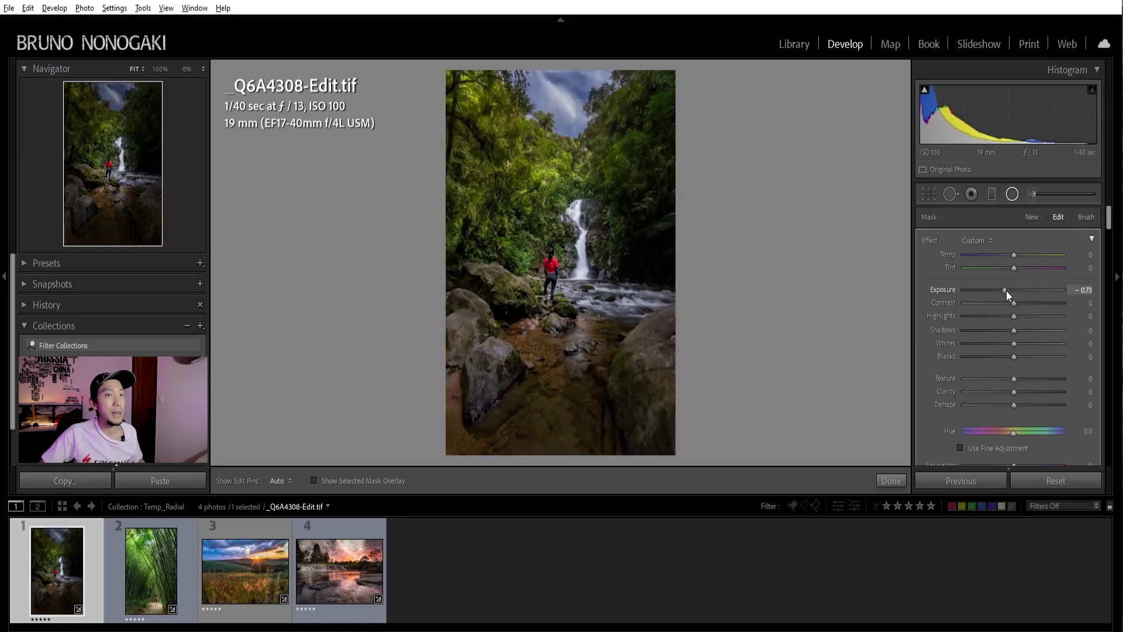
key(ctrl+z)
mouse_move(551, 277)
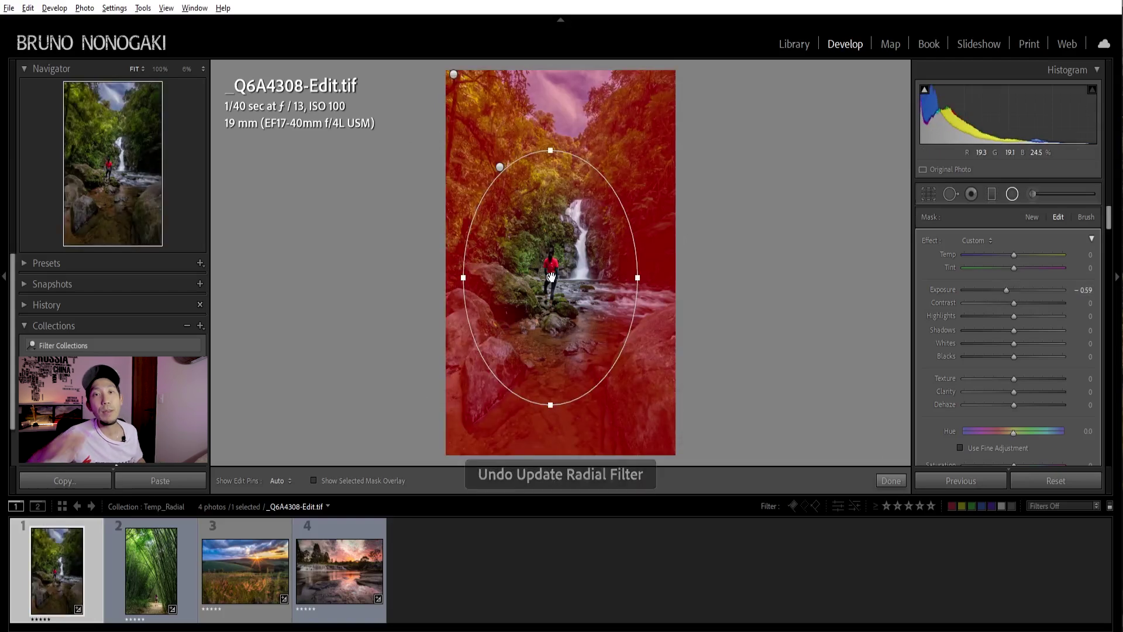
Reposition the radial filter's ellipse over the hiker and waterfall, widening it slightly and tilting it to the right
drag(552, 277, 582, 253)
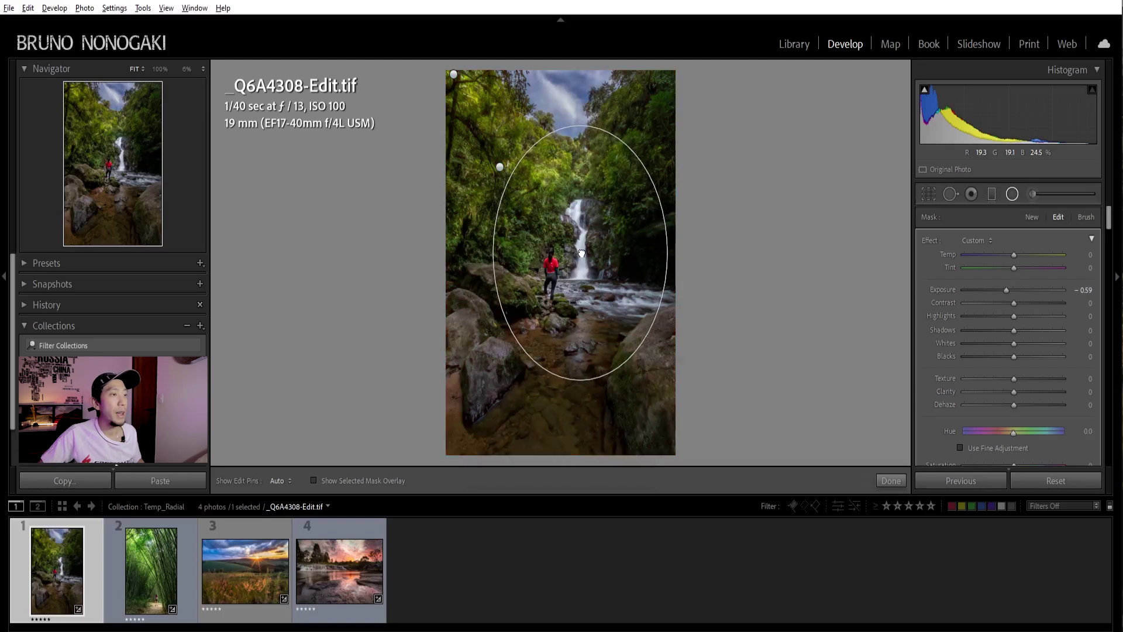
drag(493, 252, 488, 253)
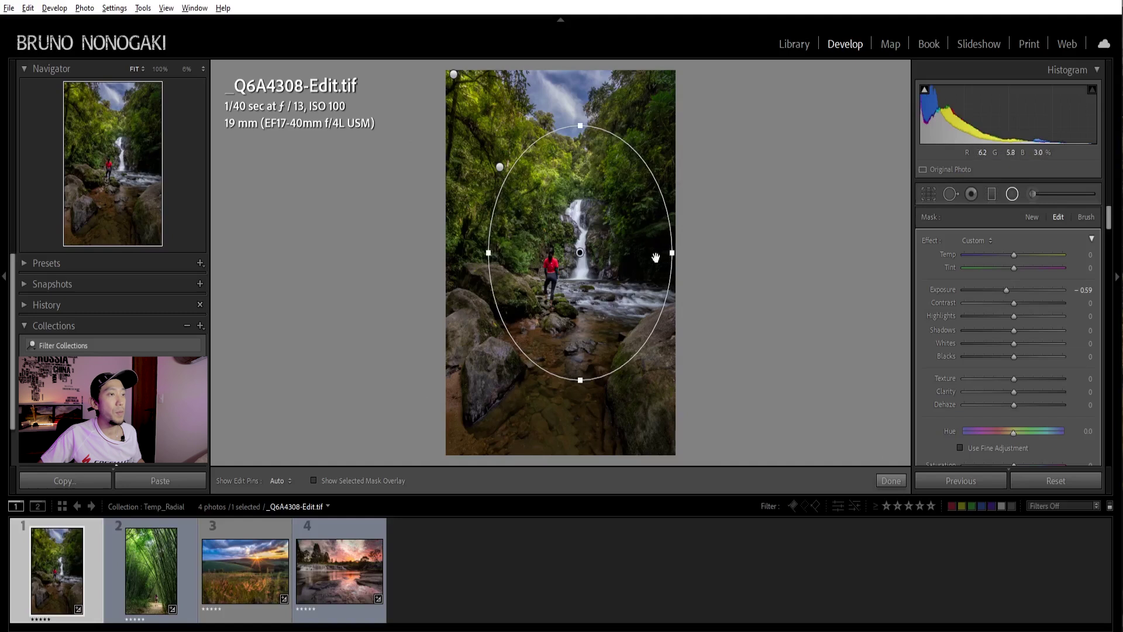
drag(676, 228, 675, 279)
key(ctrl+z)
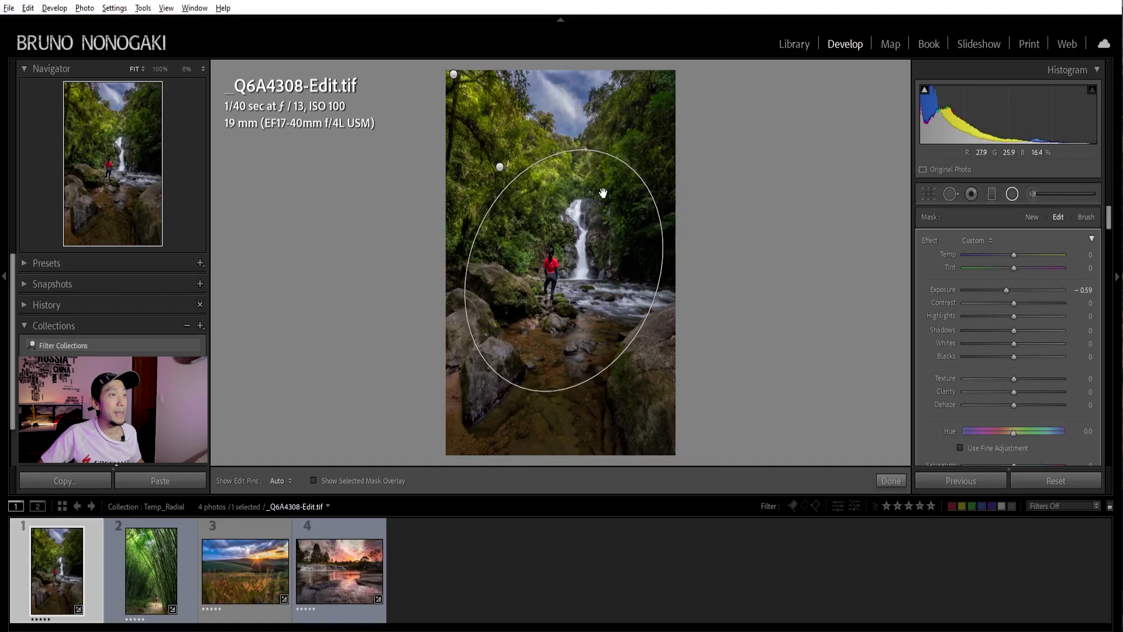
drag(621, 167, 646, 136)
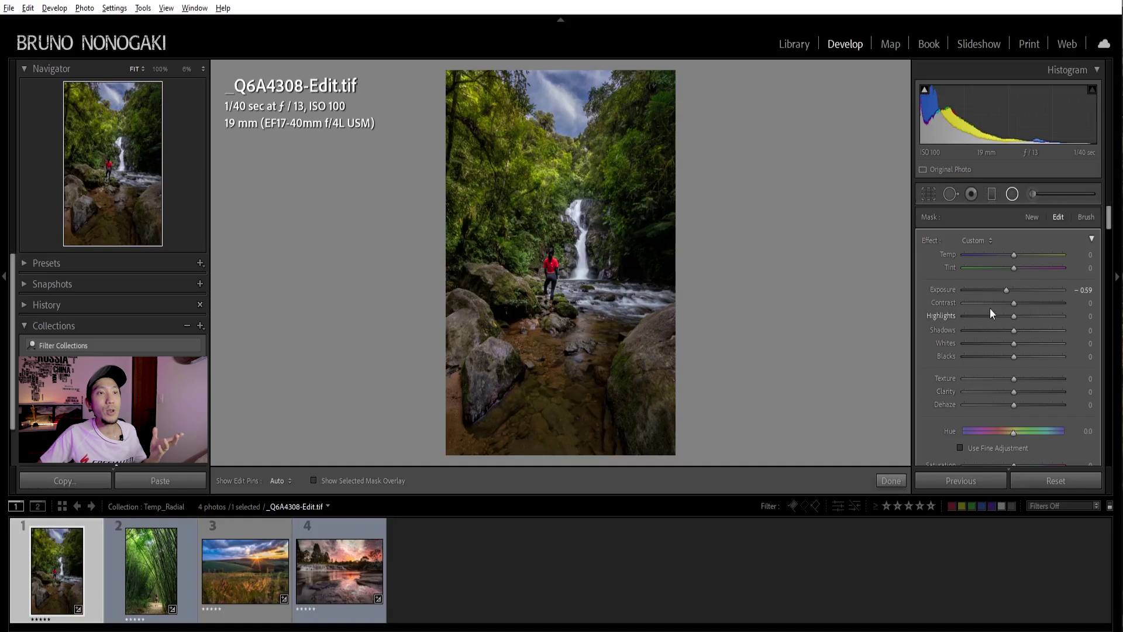
Set the radial filter's Saturation to -22 and Clarity to -46
scroll(1002, 351, down, 3)
mouse_move(1013, 390)
mouse_down()
mouse_move(986, 391)
mouse_move(1002, 390)
mouse_up()
drag(1015, 315, 993, 317)
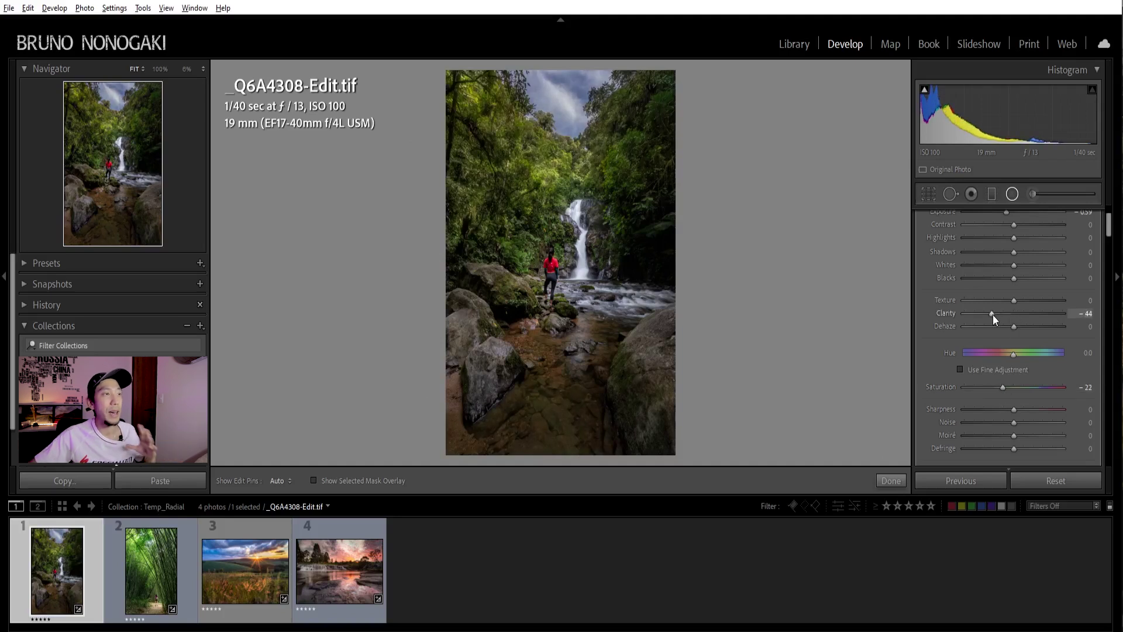
drag(992, 315, 992, 314)
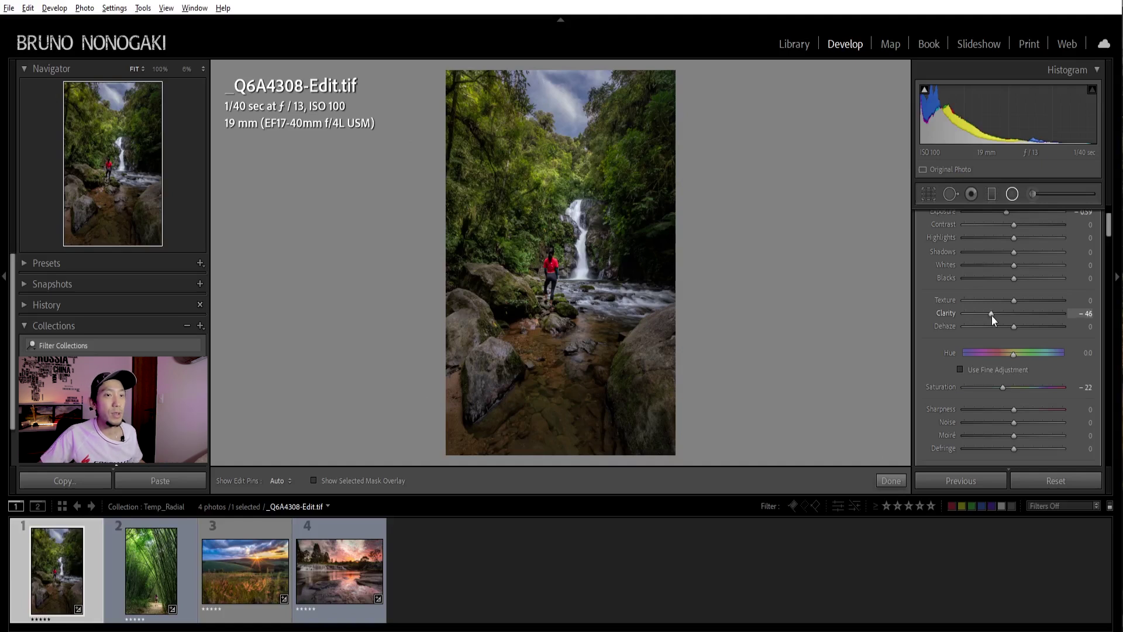
scroll(1106, 216, up, 3)
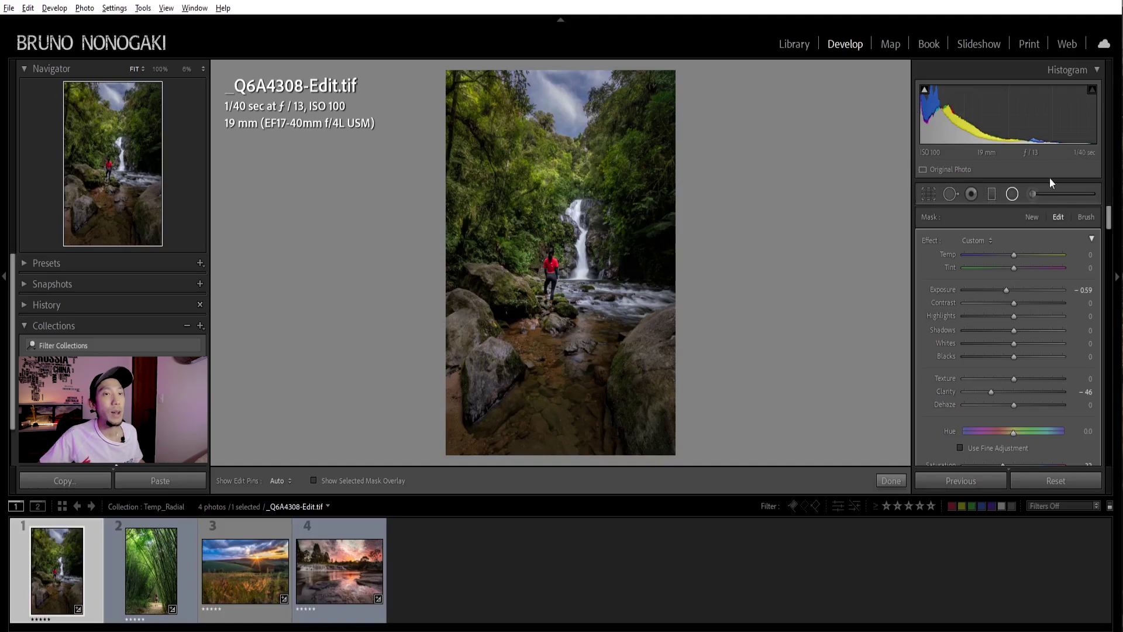
Compare the radial filter's edge transition at a Feather of 0 and a Feather of 100
drag(1110, 218, 1112, 248)
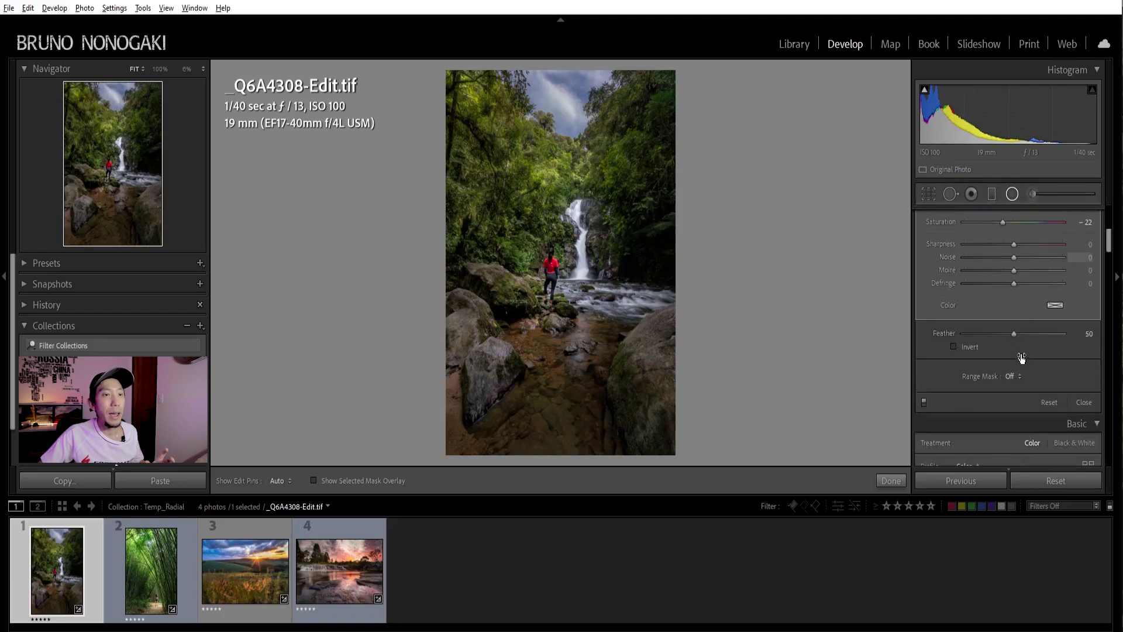
drag(1016, 334, 934, 334)
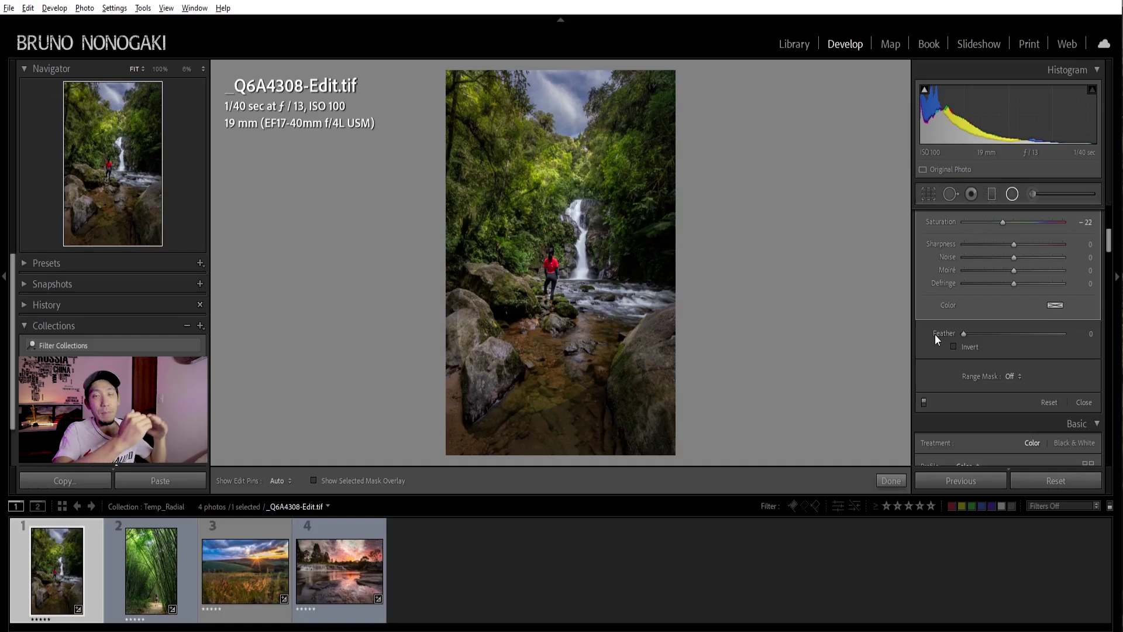
mouse_move(498, 176)
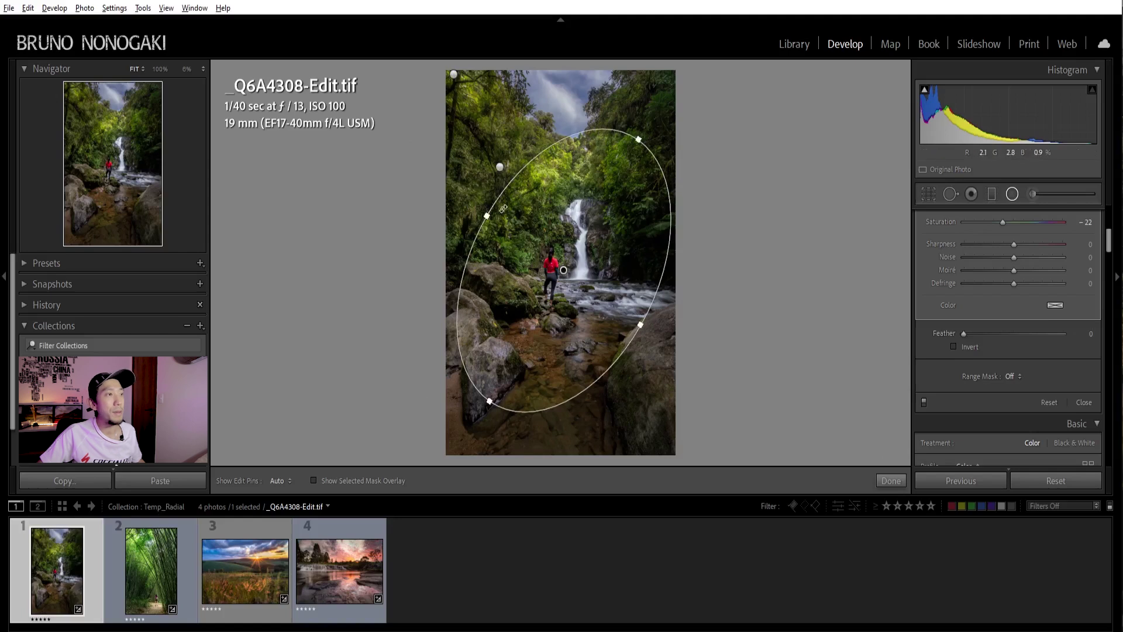
drag(963, 332, 1069, 340)
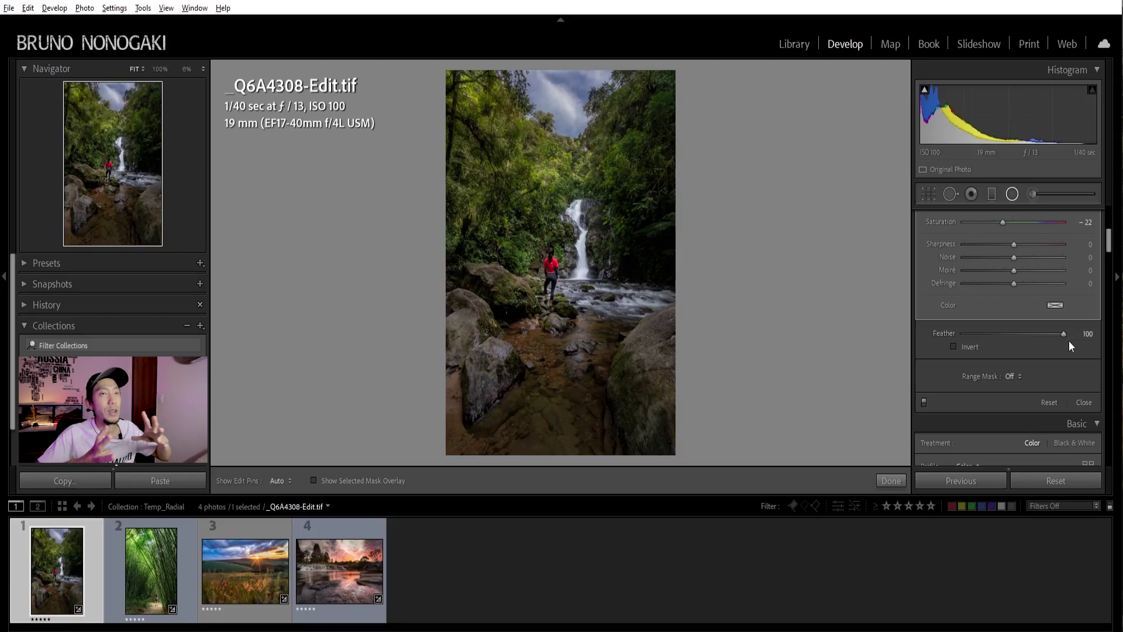
Delete the tilted radial filter, and draw and delete a rounder one around the hiker and waterfall
key(Delete)
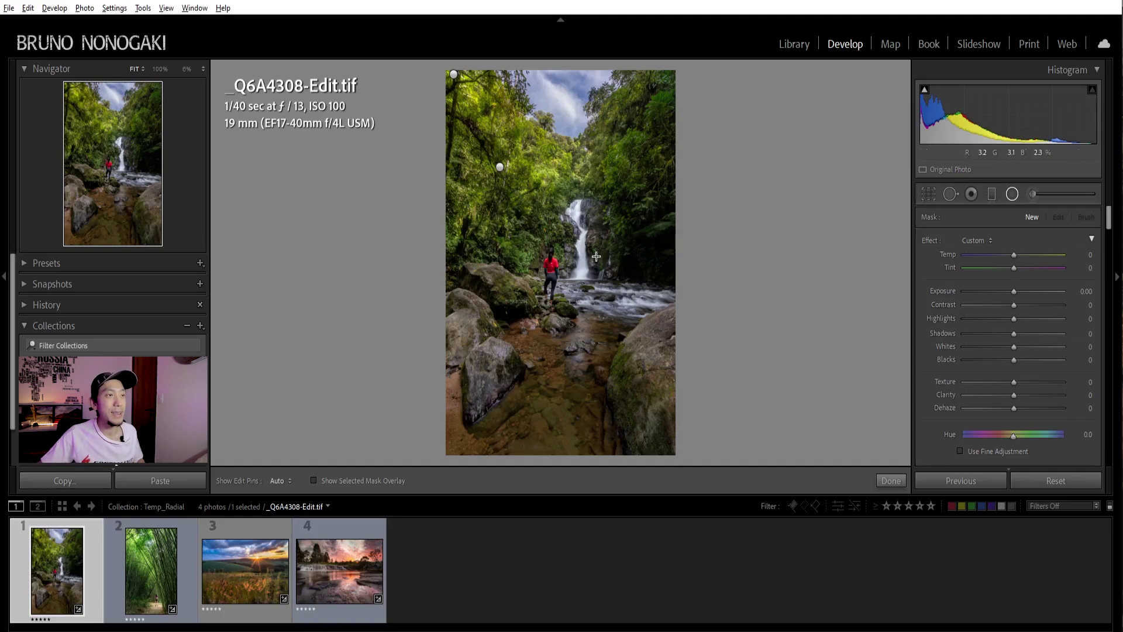
drag(560, 261, 668, 387)
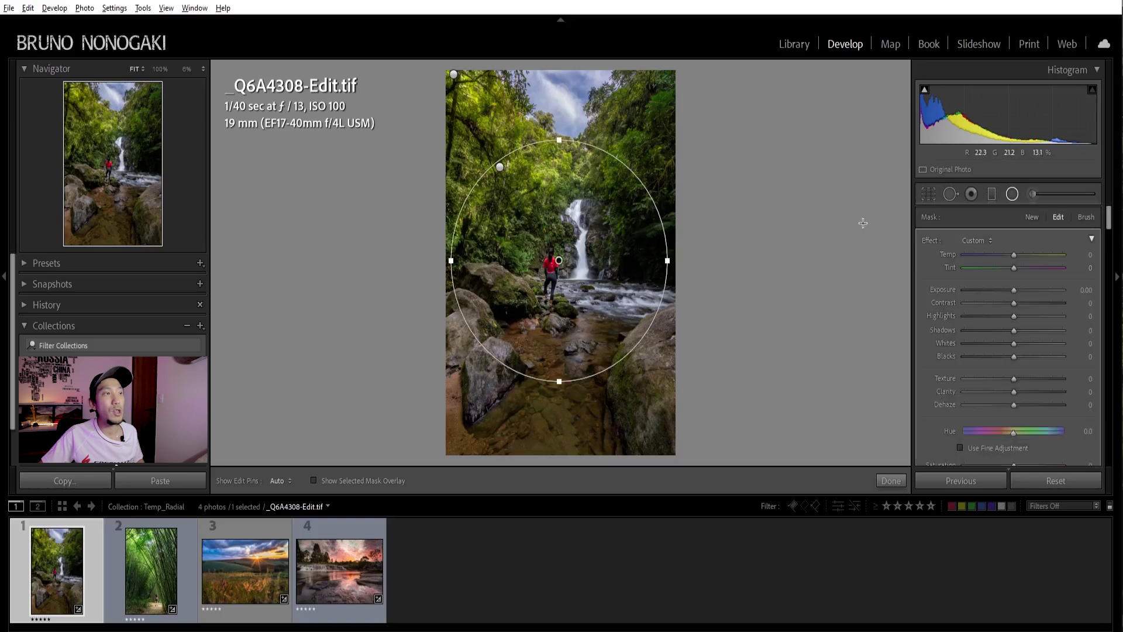
key(Delete)
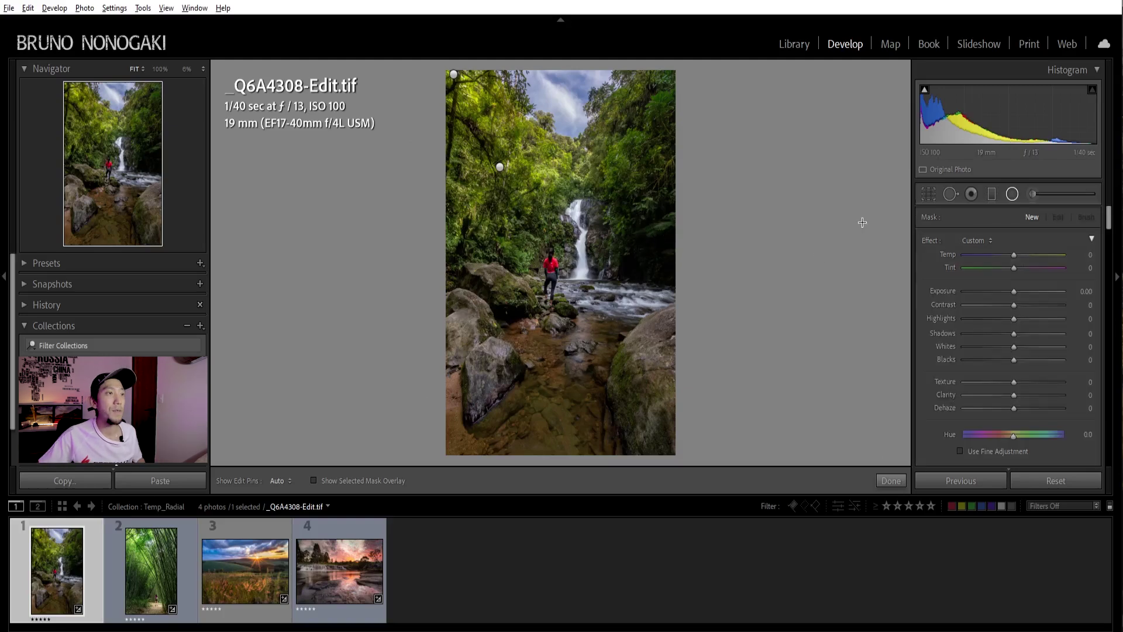
Draw a radial filter centred on the hiker and extending well beyond the photo's edges, and lower its Exposure
key(z)
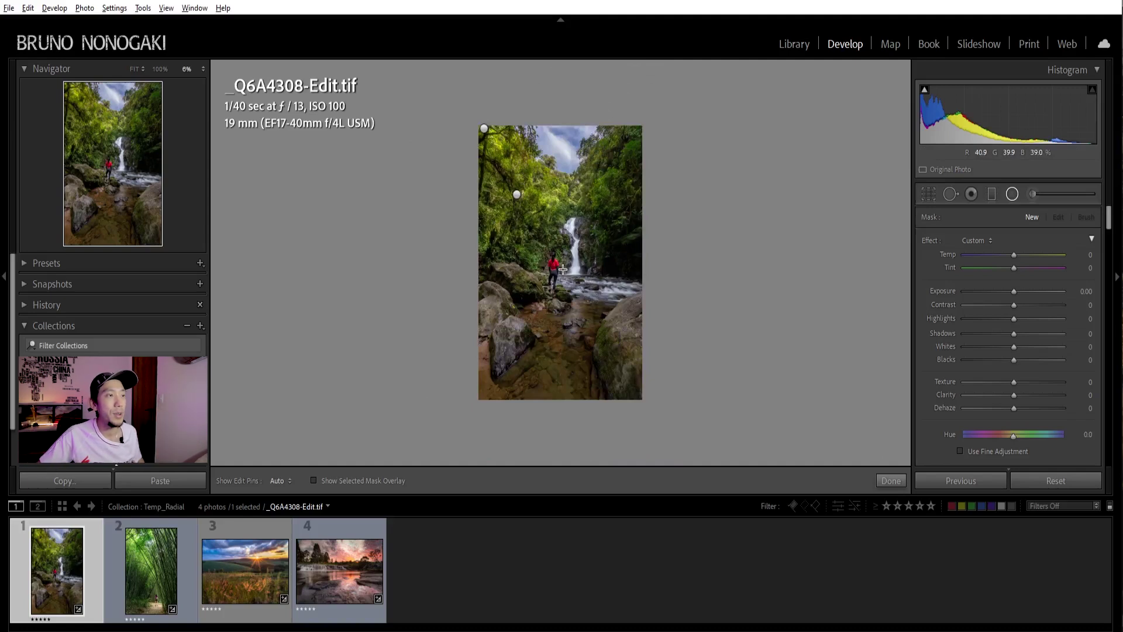
drag(562, 263, 754, 493)
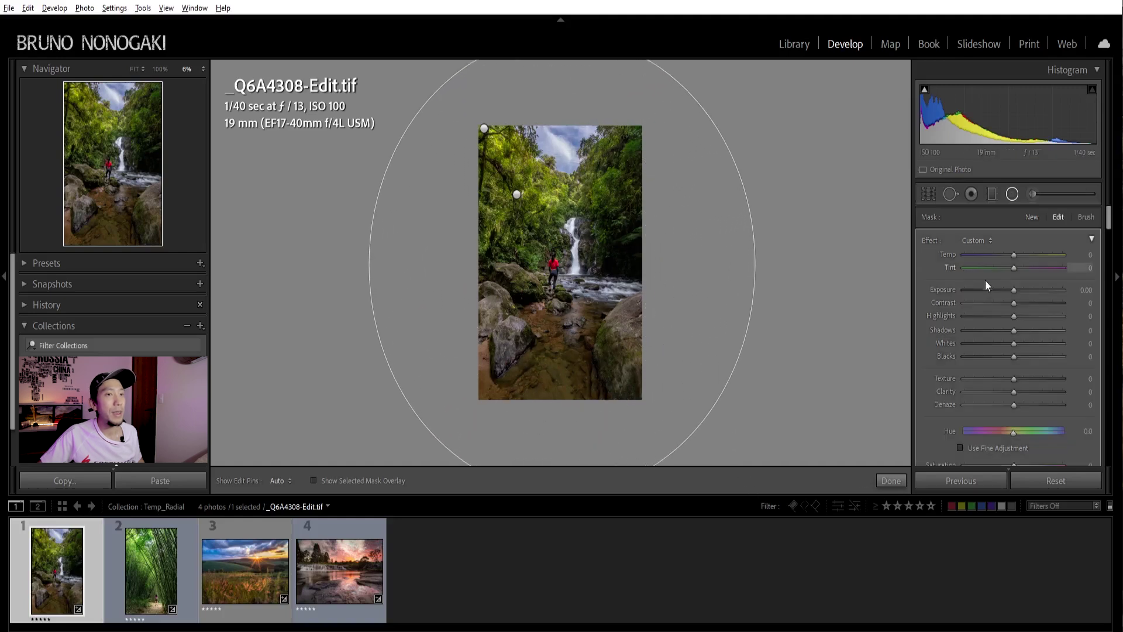
drag(1012, 289, 941, 291)
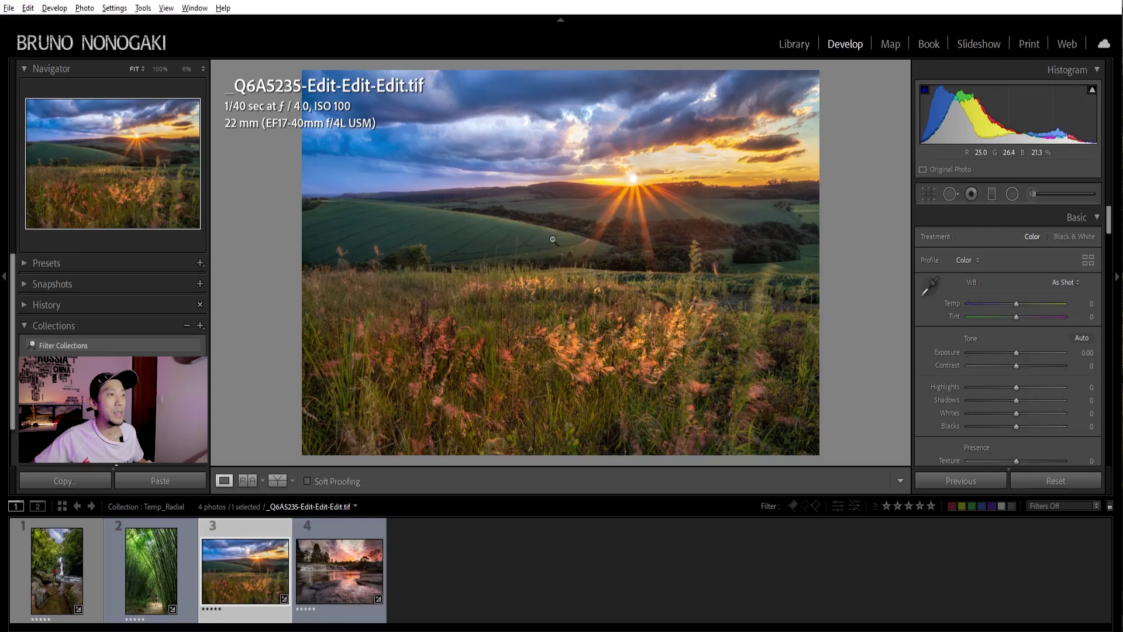
Draw a small flat radial filter over the green hillside in the sunset field photo and adjust its ellipse
click(1012, 194)
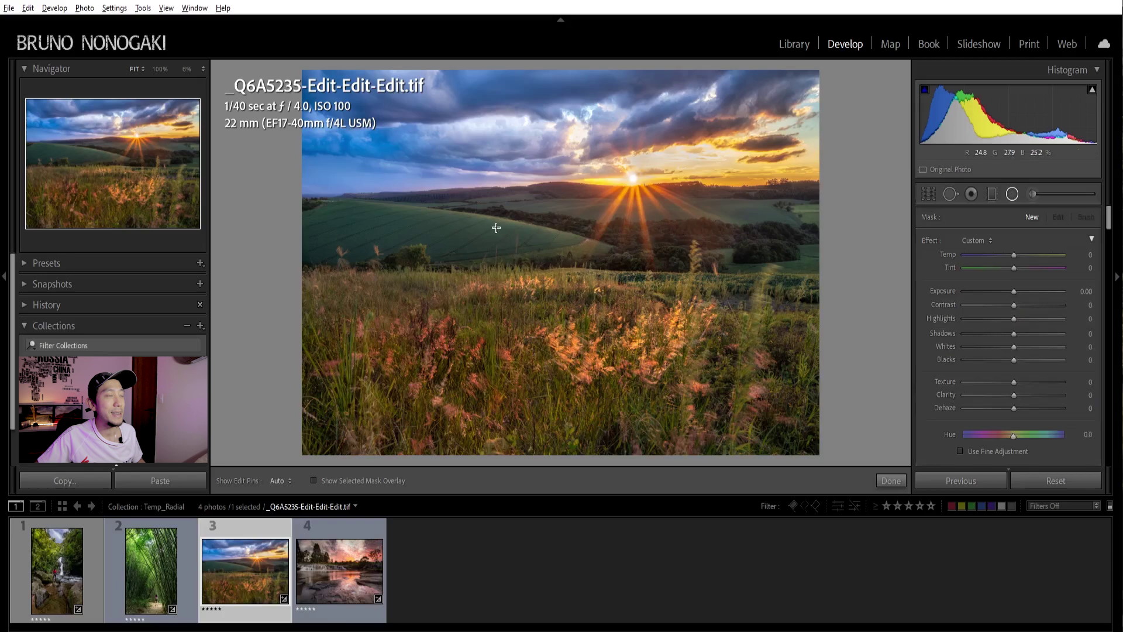
drag(517, 237, 602, 258)
mouse_move(524, 205)
mouse_down()
mouse_move(535, 206)
mouse_move(525, 211)
mouse_up()
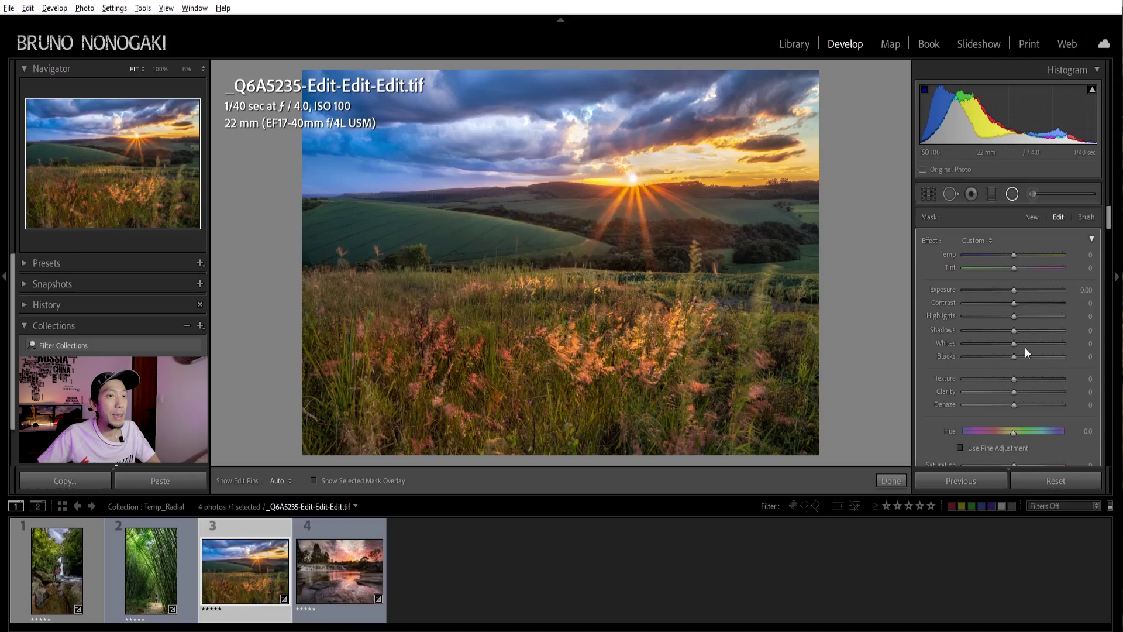
Set the hillside radial filter's Whites to 28 and nudge its ellipse slightly over the slope
drag(1013, 345, 1030, 343)
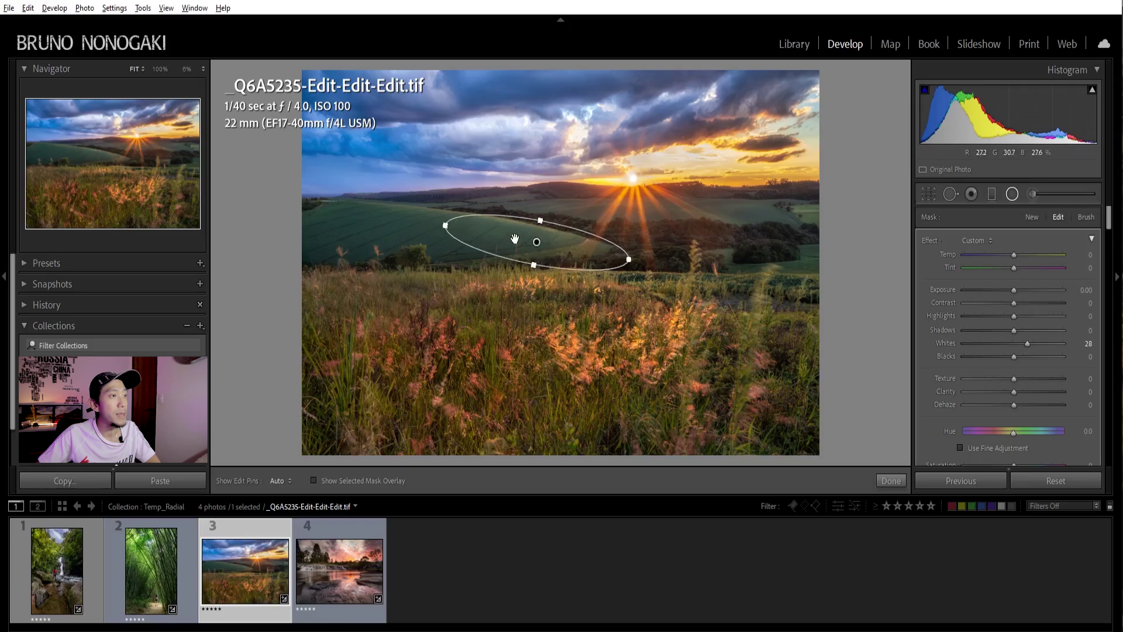
drag(536, 243, 538, 247)
mouse_move(537, 244)
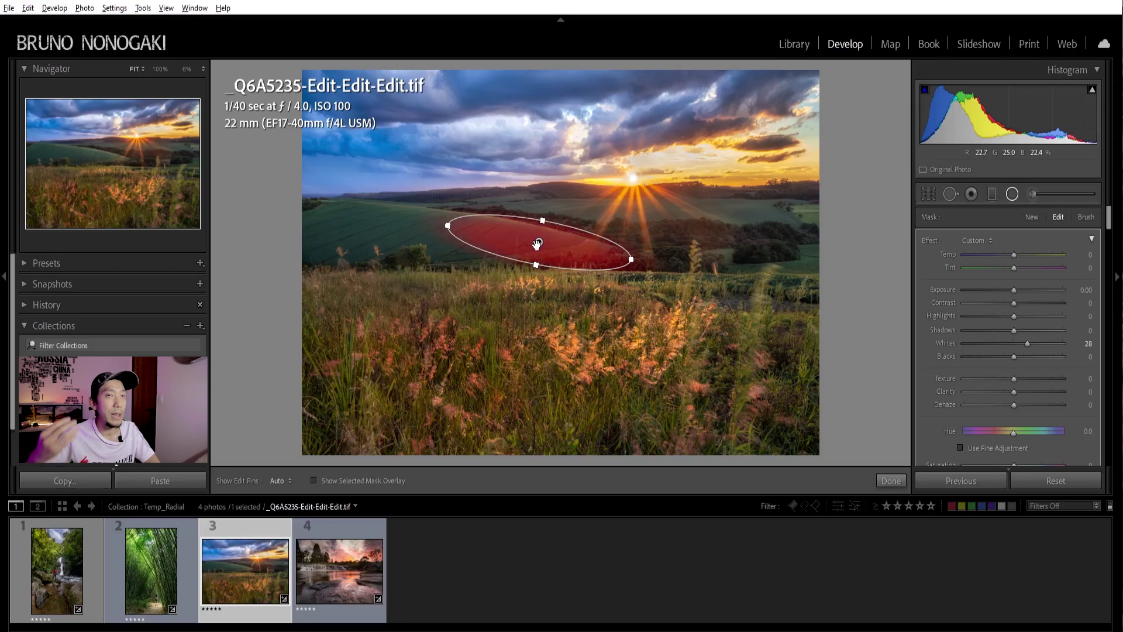
Duplicate the hillside radial filter twice and place the copies progressively further left along the green slope
right_click(539, 242)
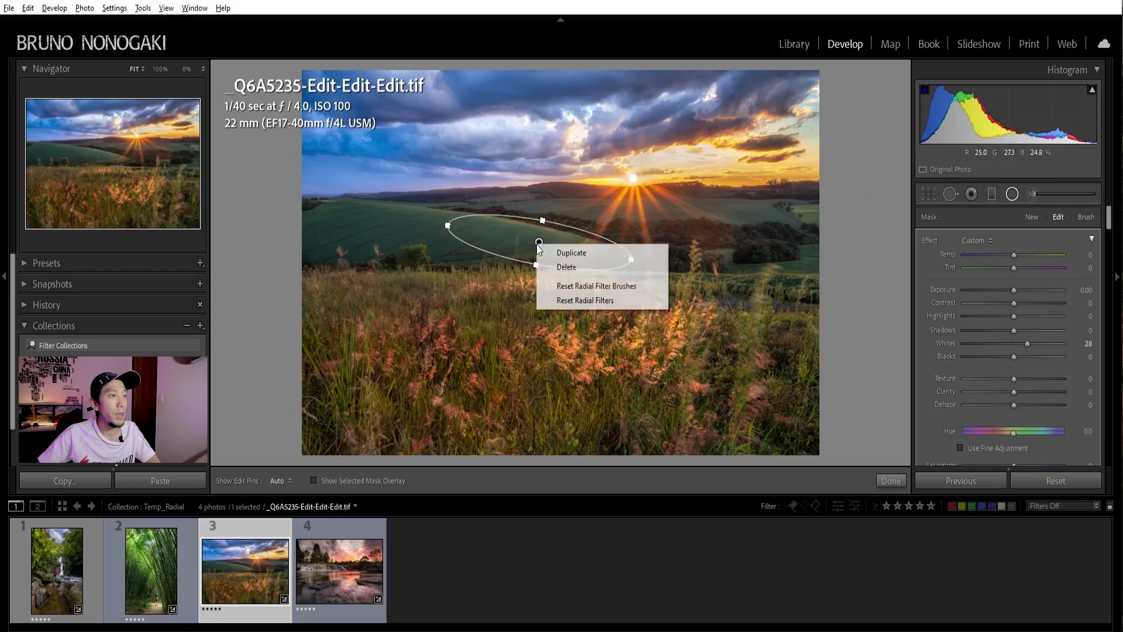
click(553, 253)
drag(539, 242, 443, 204)
right_click(440, 230)
click(443, 237)
drag(439, 230, 381, 228)
key(Delete)
Compare the sunset field photo with its radial filters switched off and on
scroll(949, 345, down, 5)
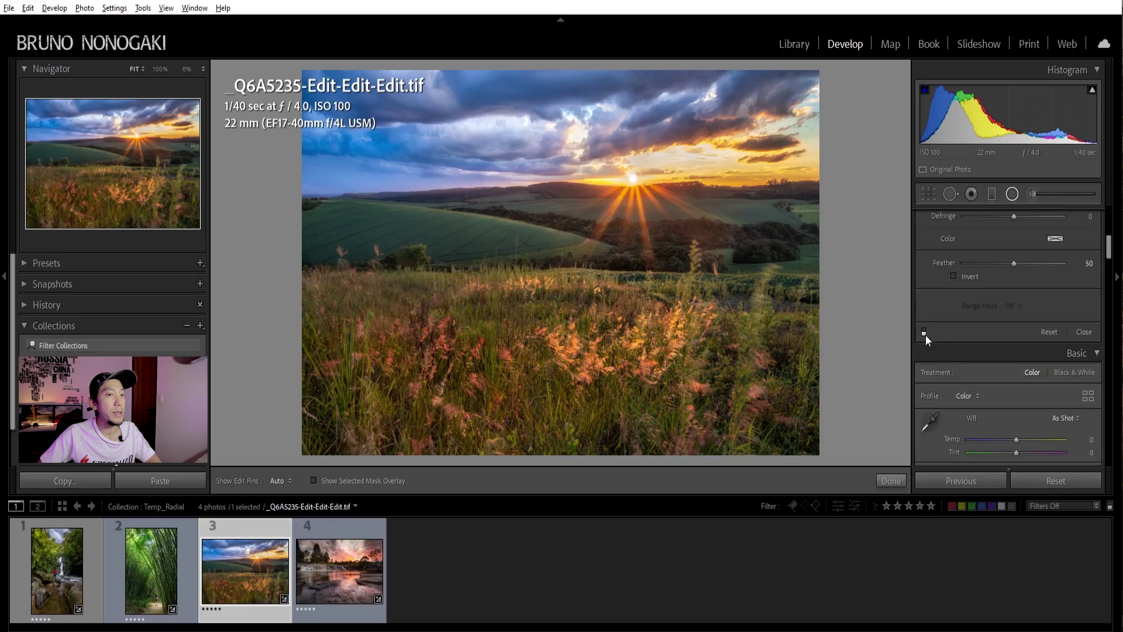
click(924, 332)
click(924, 333)
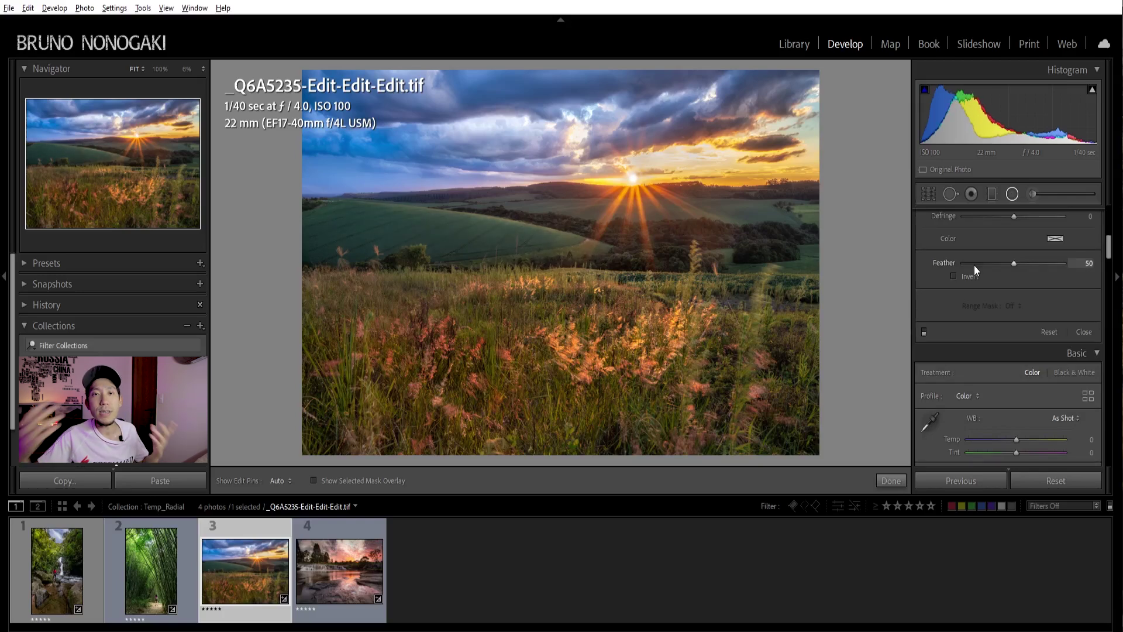
Draw a wide radial filter over the pink grasses right of centre, check its mask overlay, and set Exposure to 0.31 and Clarity to 21
click(1012, 195)
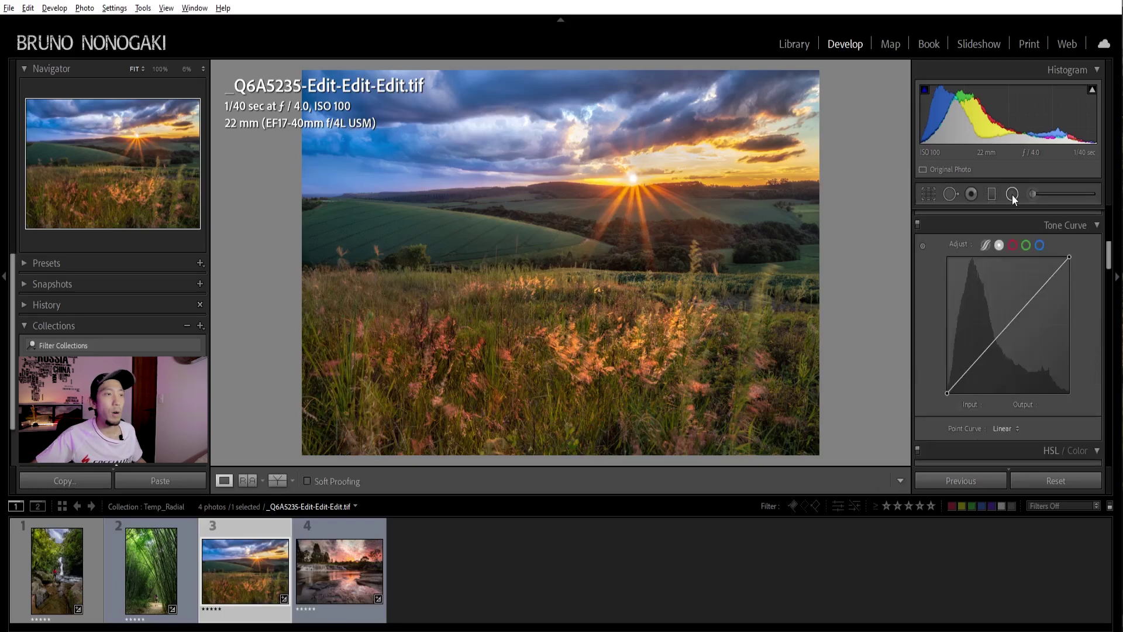
click(1012, 195)
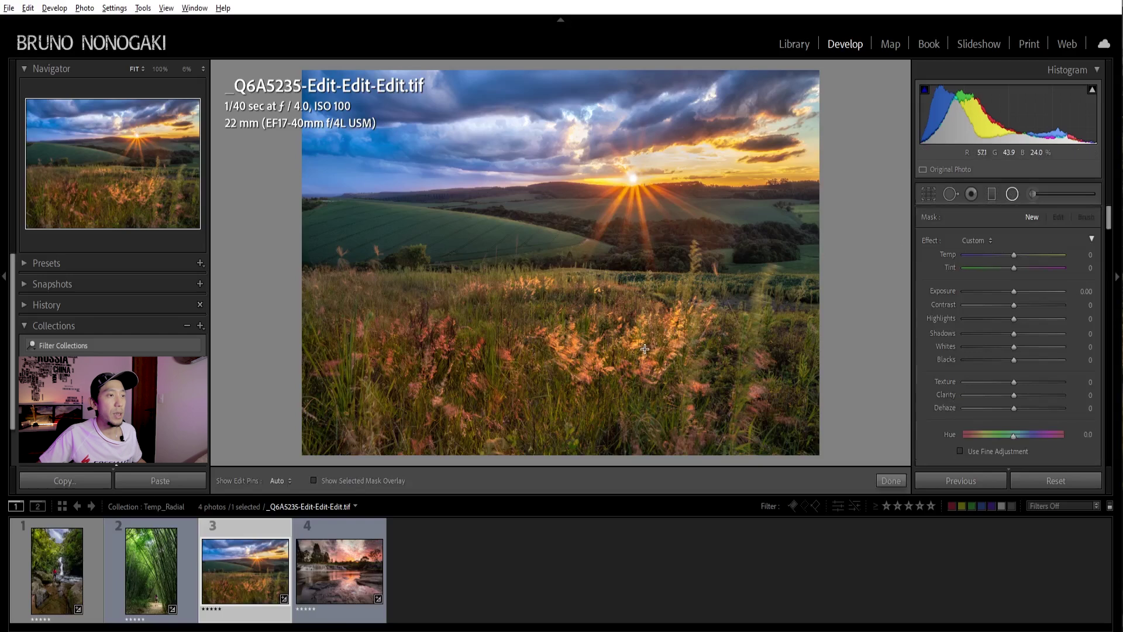
drag(641, 348, 768, 419)
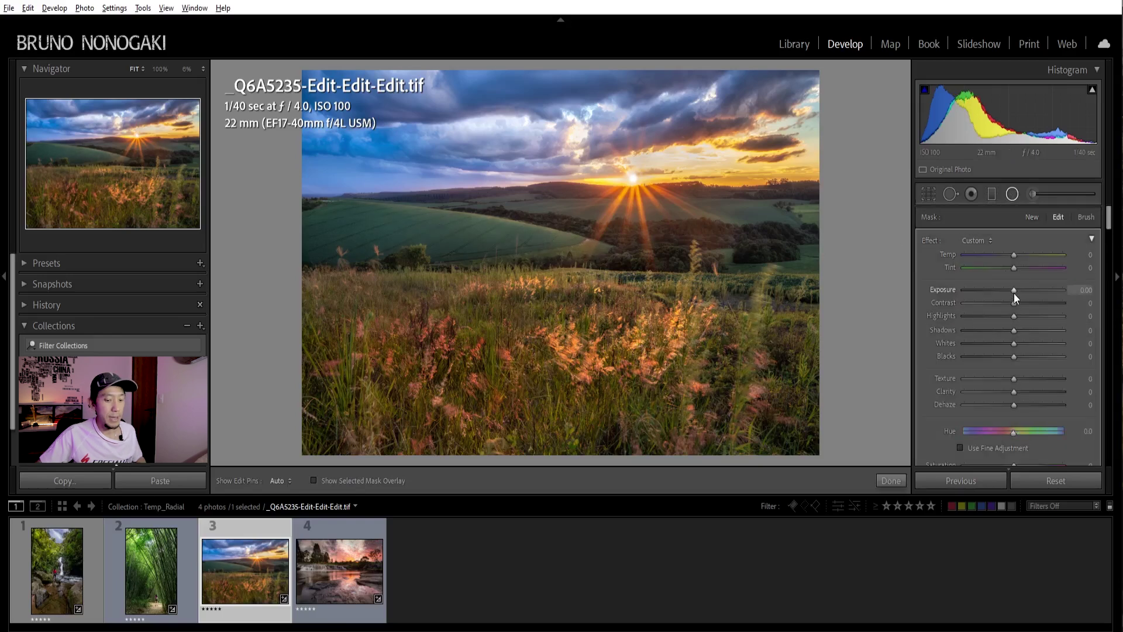
key(o)
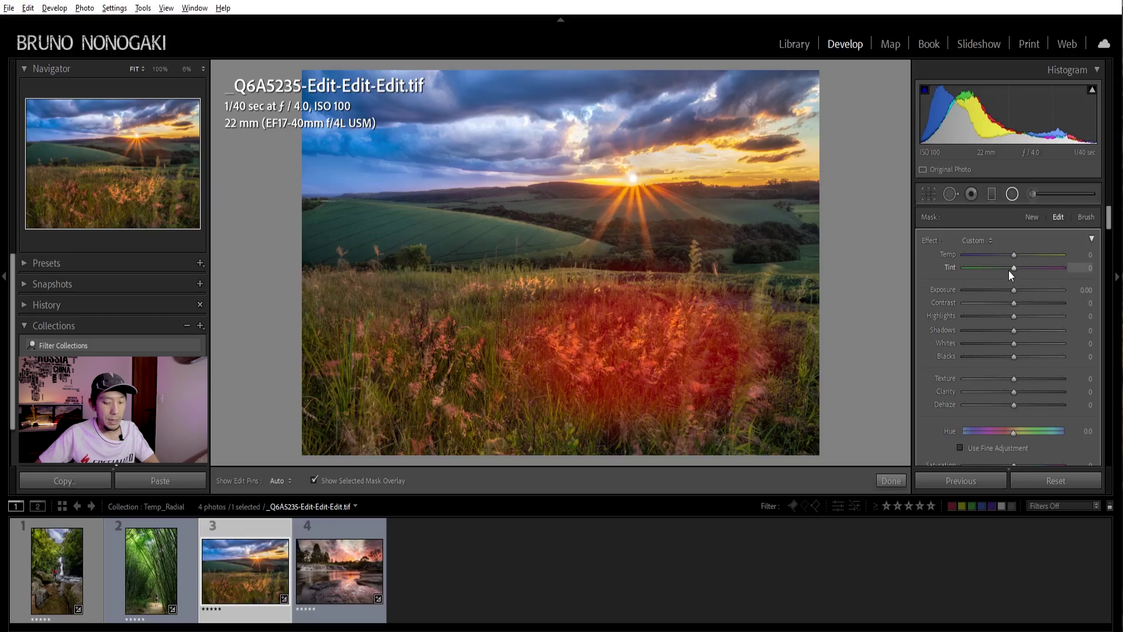
key(o)
drag(1016, 290, 1020, 290)
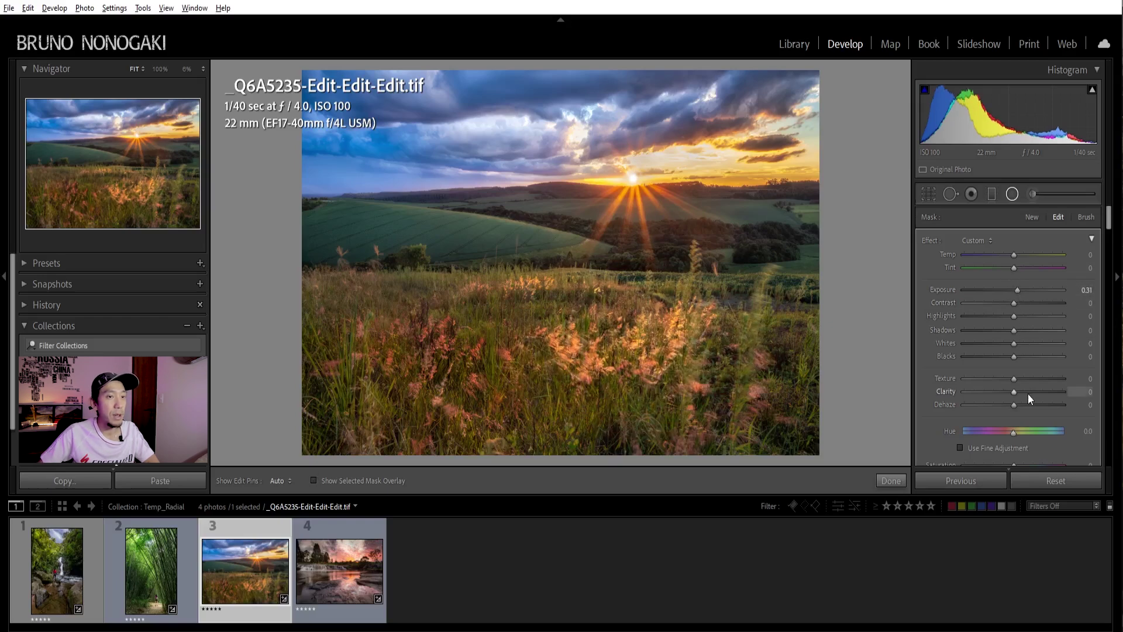
Duplicate the grass radial filter twice, placing one copy over the left grasses and a shrunken one near the field's upper middle
mouse_move(639, 347)
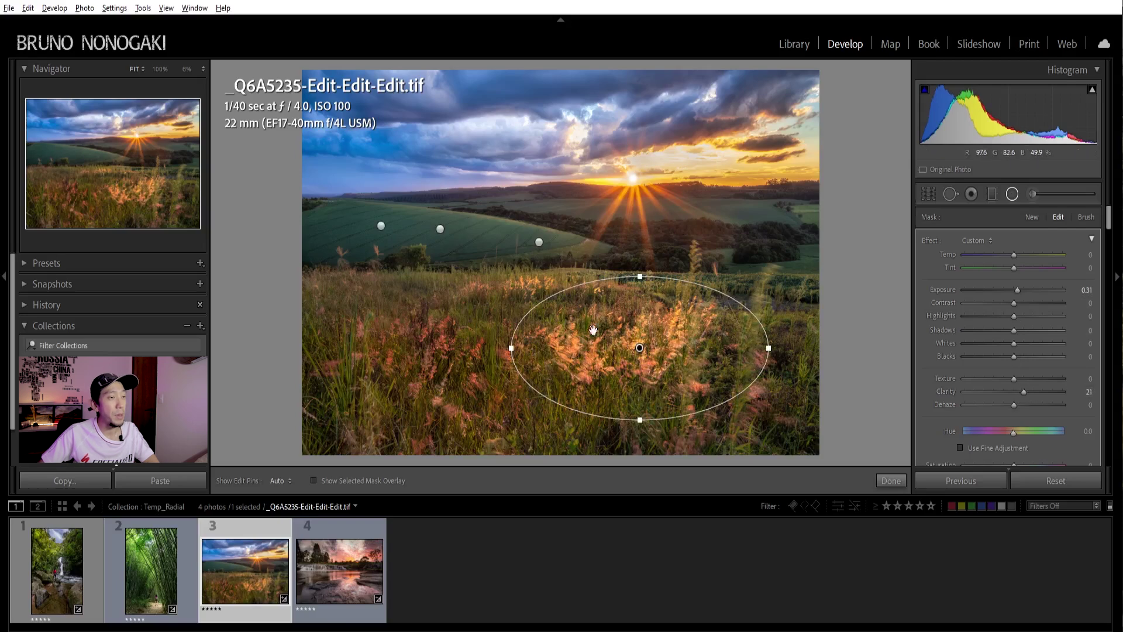
right_click(641, 350)
click(657, 359)
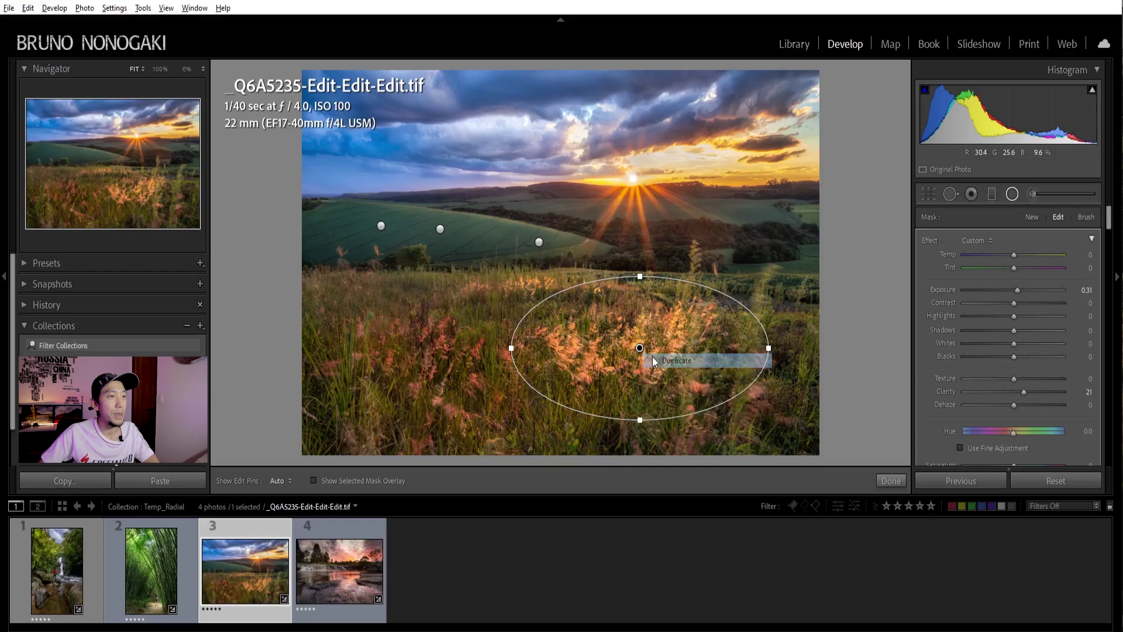
drag(640, 349, 434, 368)
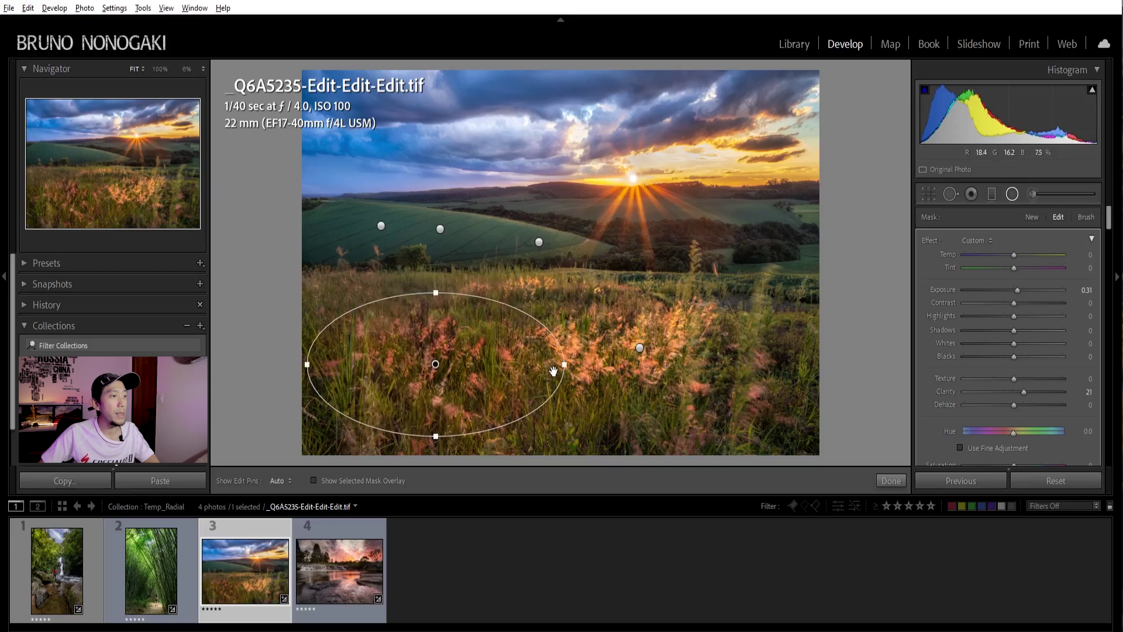
right_click(427, 365)
click(439, 374)
drag(422, 370, 506, 306)
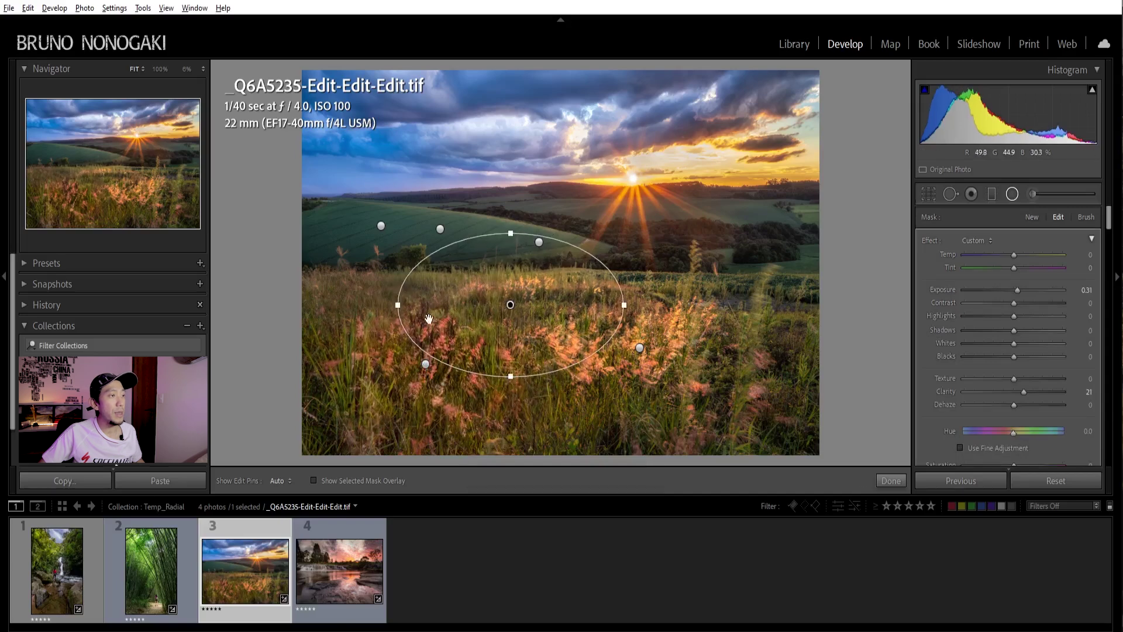
drag(397, 309, 529, 295)
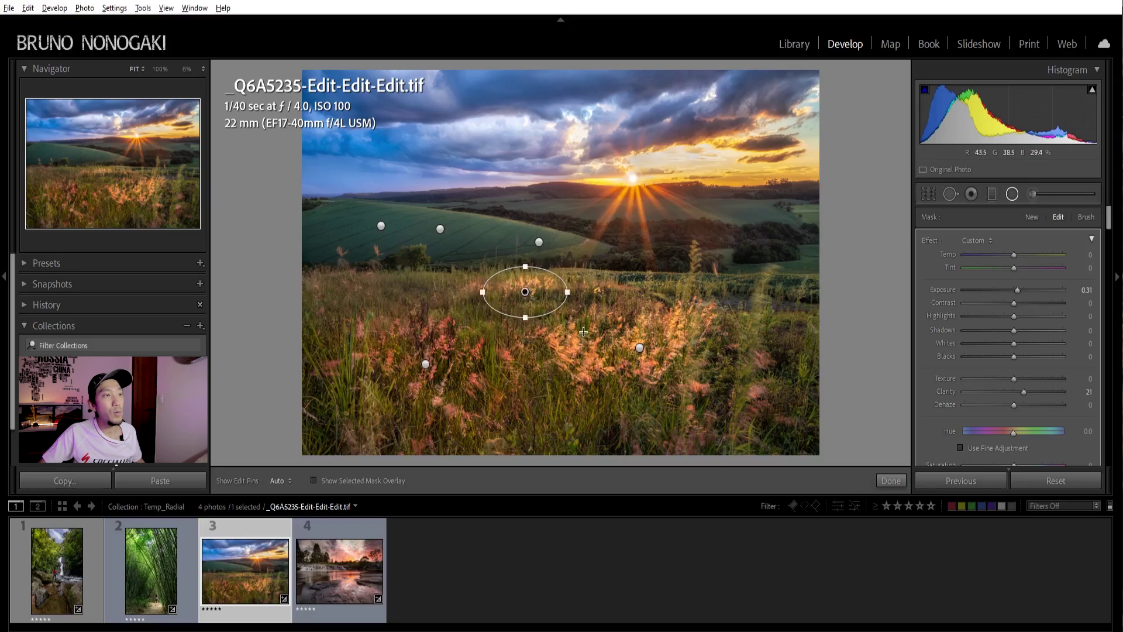
click(890, 481)
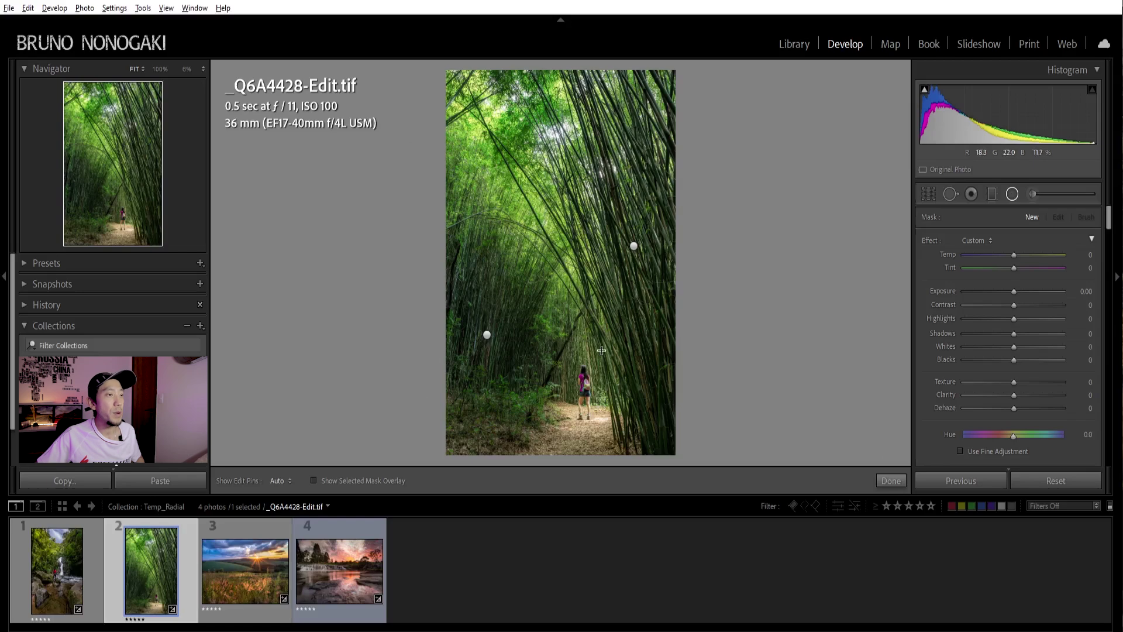
Draw a large elongated radial filter on the bamboo photo, tilted from outside its upper left corner down to the walking person
click(890, 476)
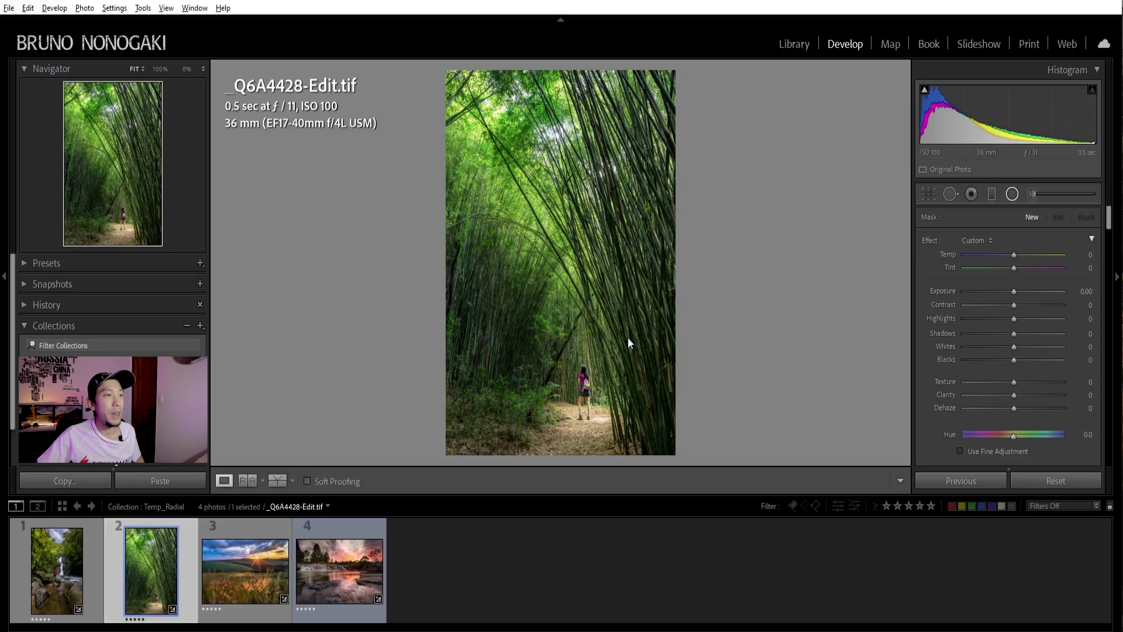
click(616, 333)
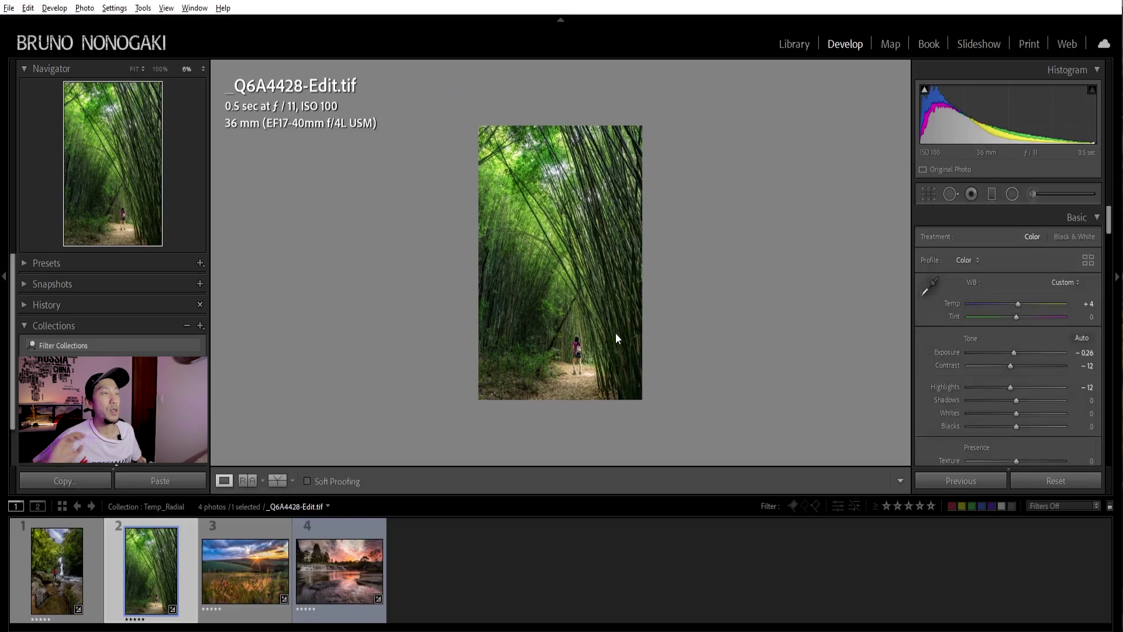
click(1012, 193)
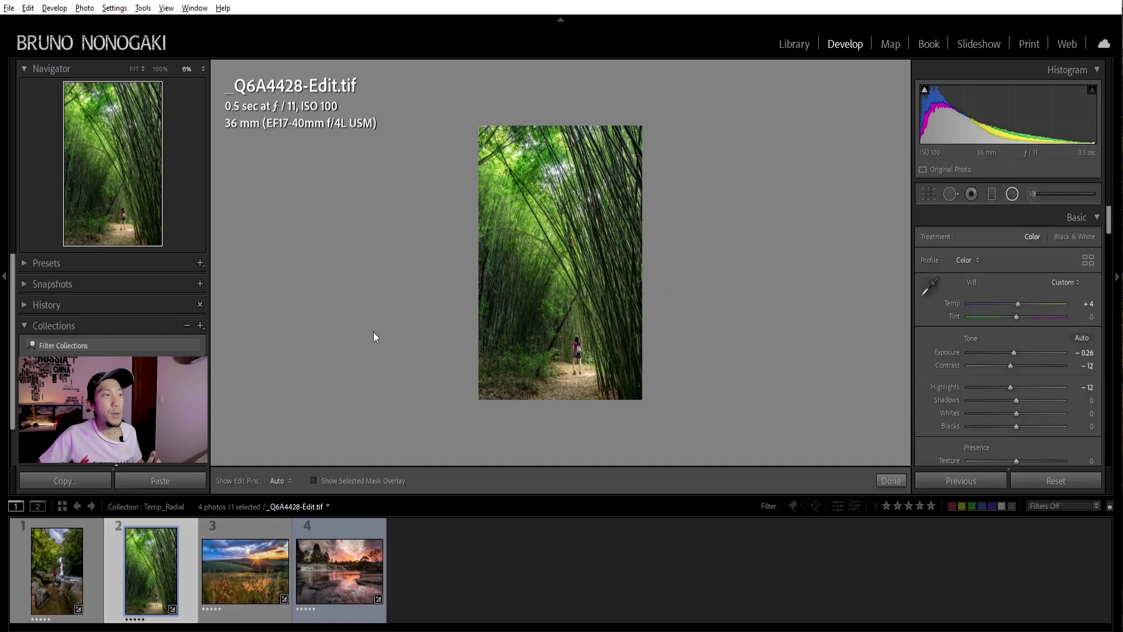
drag(345, 155, 397, 325)
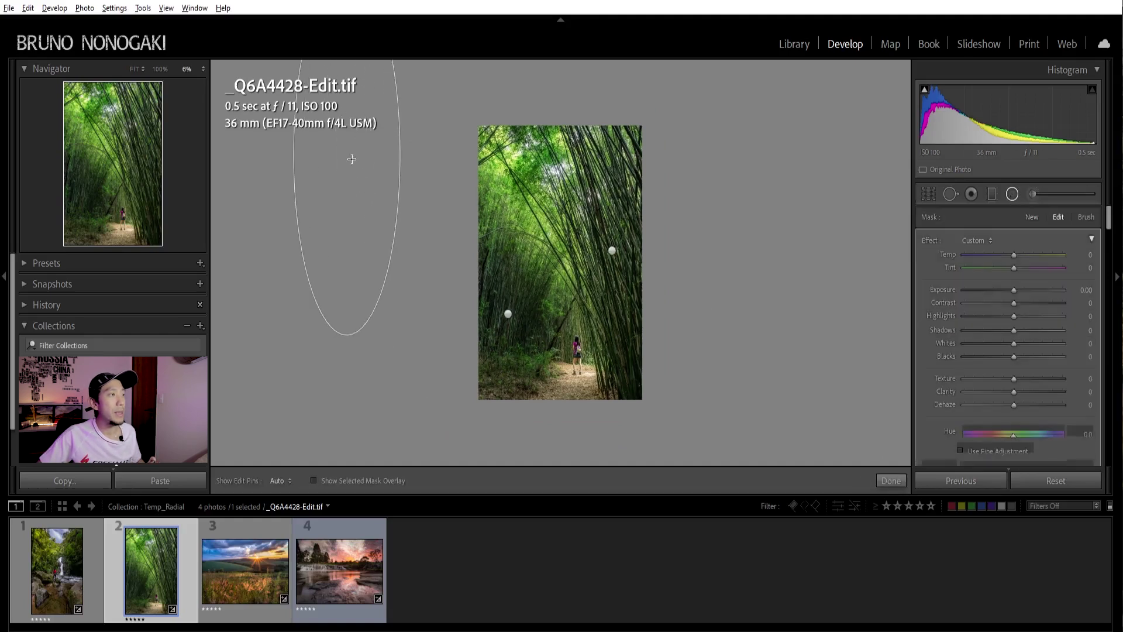
drag(343, 145, 435, 103)
drag(534, 247, 566, 319)
drag(465, 94, 440, 73)
drag(555, 319, 576, 334)
drag(437, 68, 453, 80)
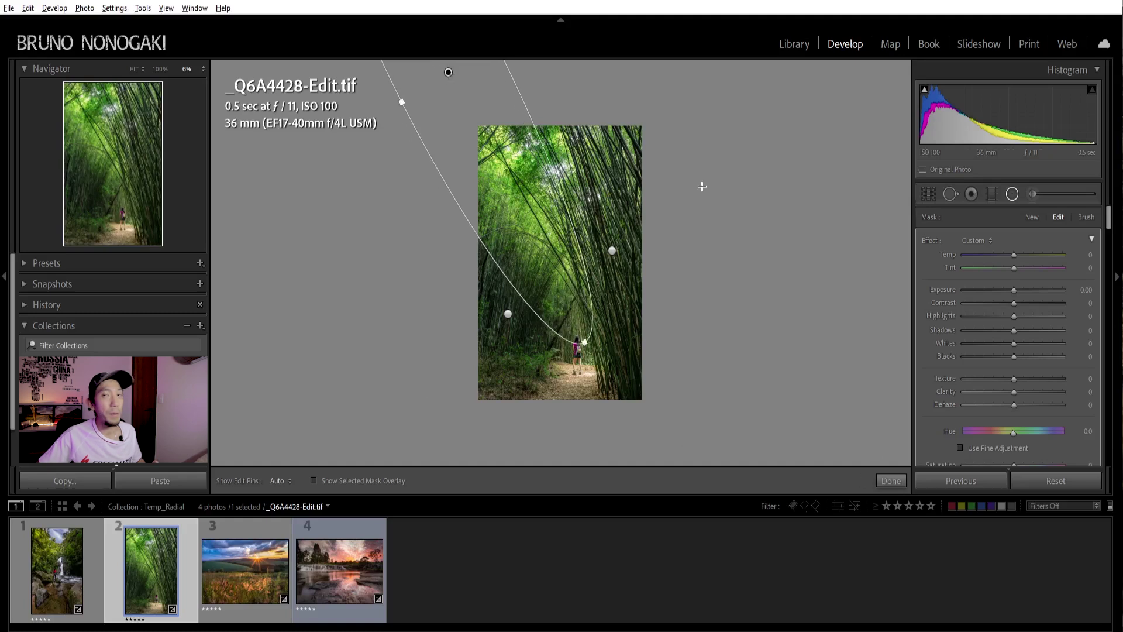
Check the bamboo filter's mask overlay and invert the filter to affect the area inside the ellipse
key(o)
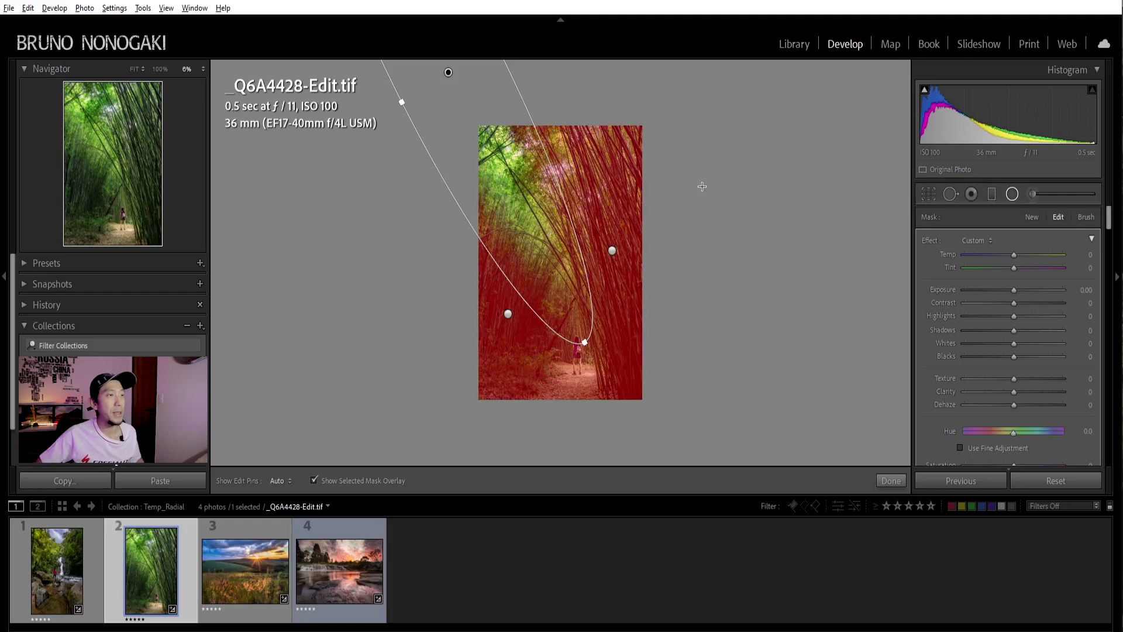
key(apostrophe)
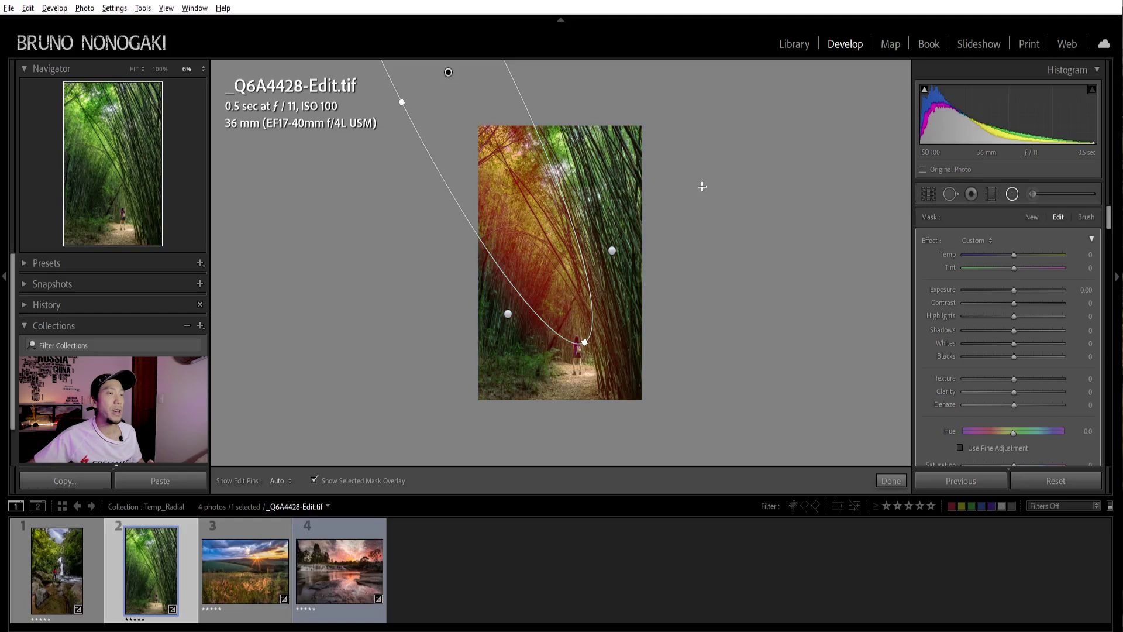
key(o)
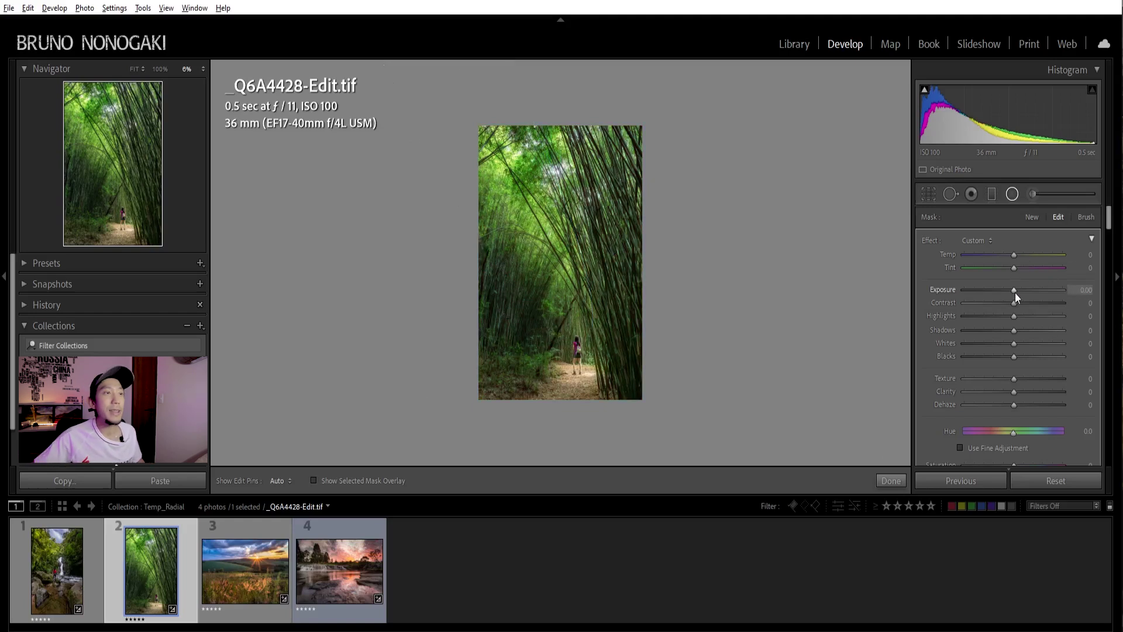
Set the bamboo light filter's Exposure to 0.50, Temp to 21 and Clarity to −27, and refine the ellipse's position, width and tilt
drag(1014, 290, 1024, 258)
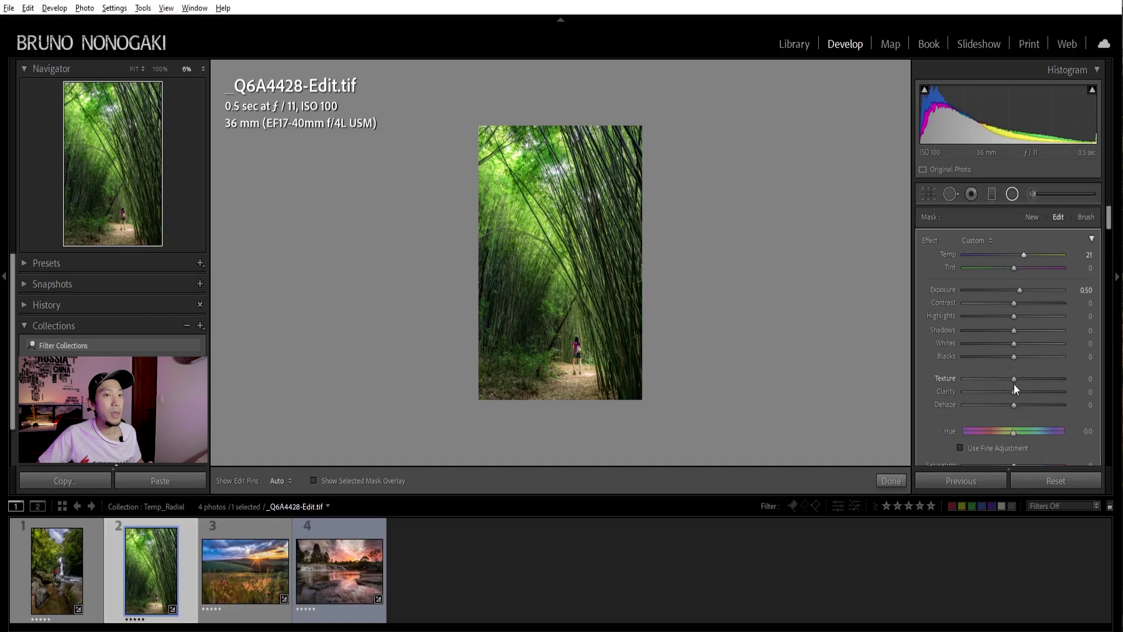
drag(1013, 391, 1000, 392)
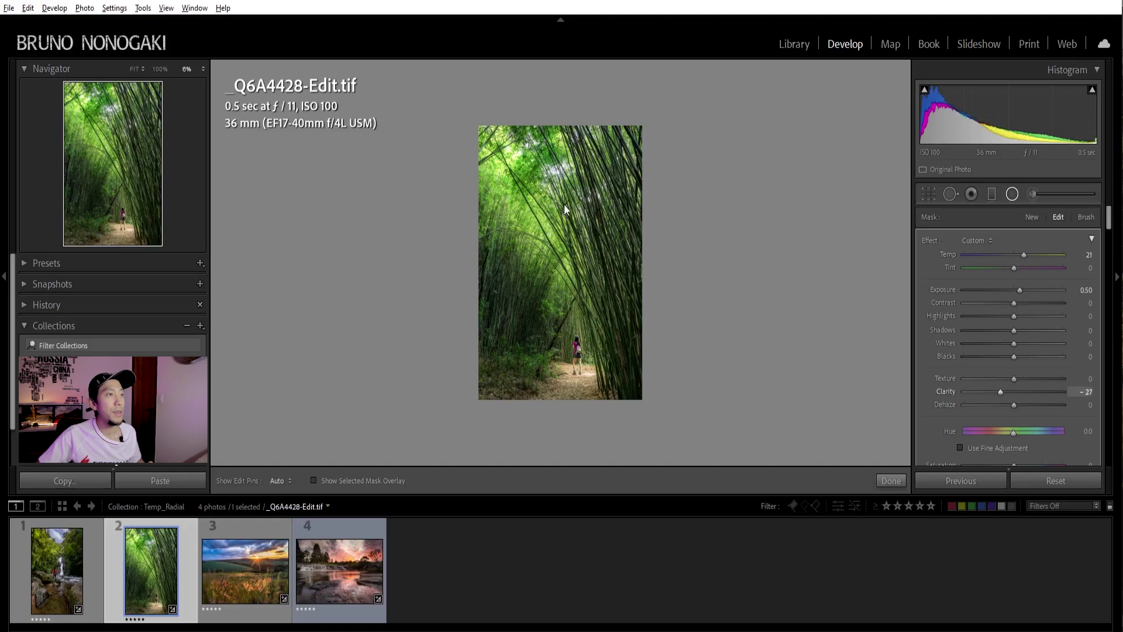
drag(453, 82, 466, 82)
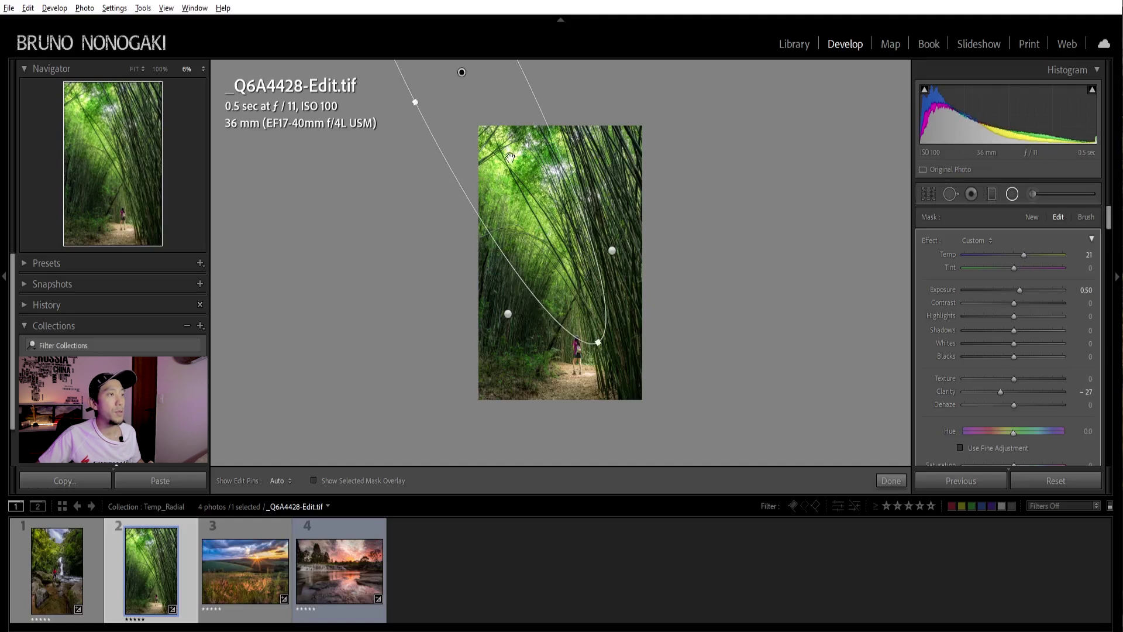
drag(536, 77, 414, 101)
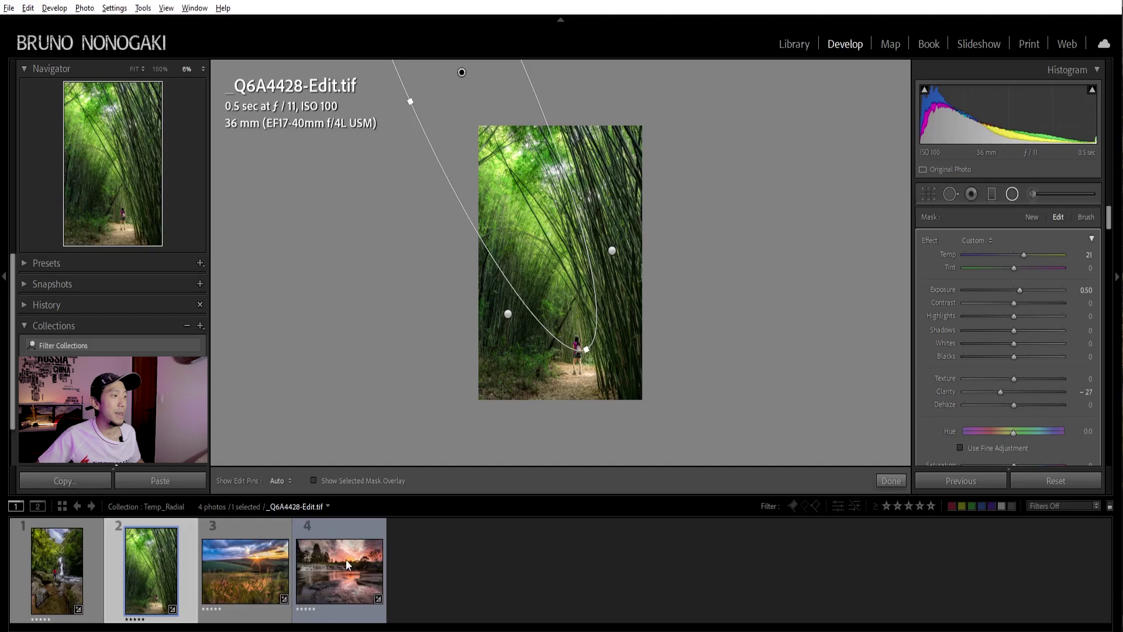
Draw a large radial filter beyond the right edge of the river sunset photo and tilt it diagonally toward the lower left
click(144, 602)
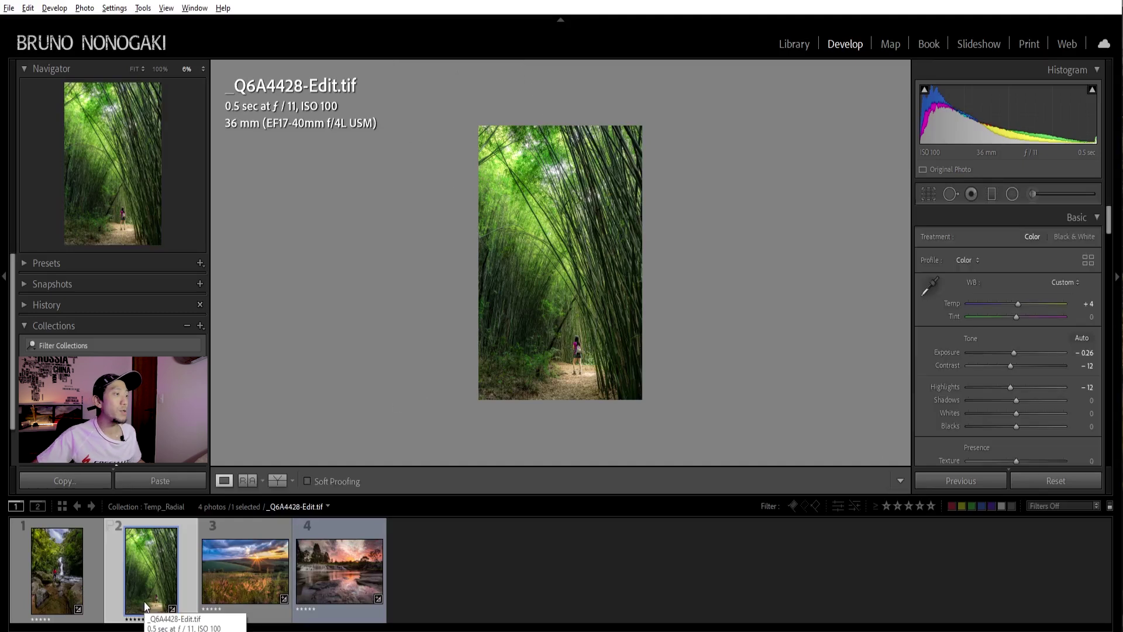
click(318, 566)
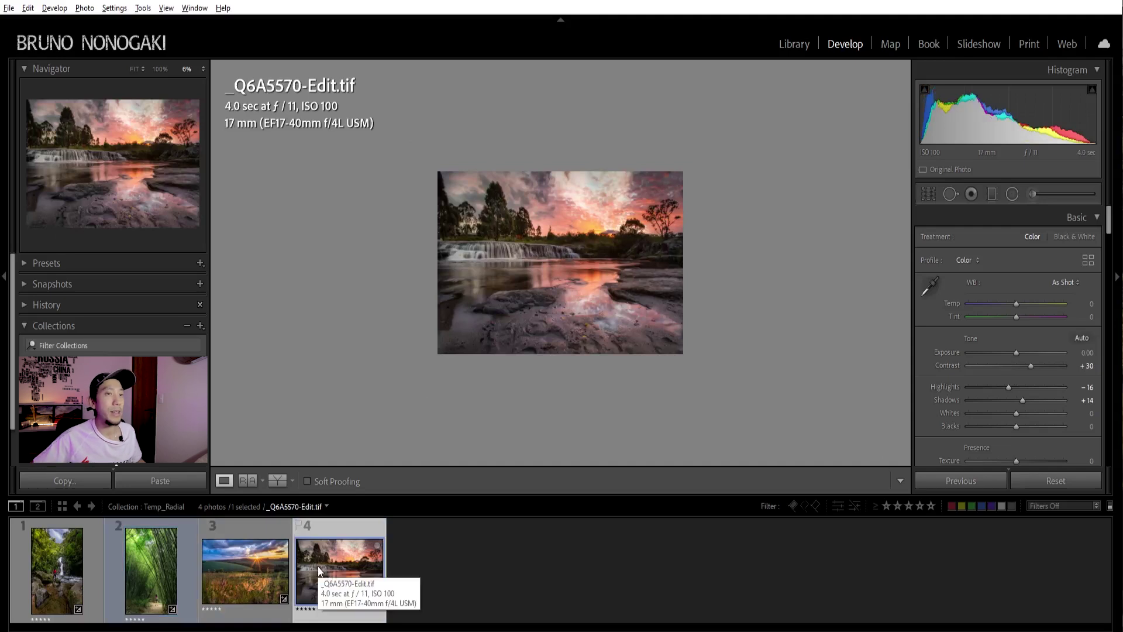
click(1012, 195)
drag(700, 158, 752, 255)
drag(585, 169, 514, 274)
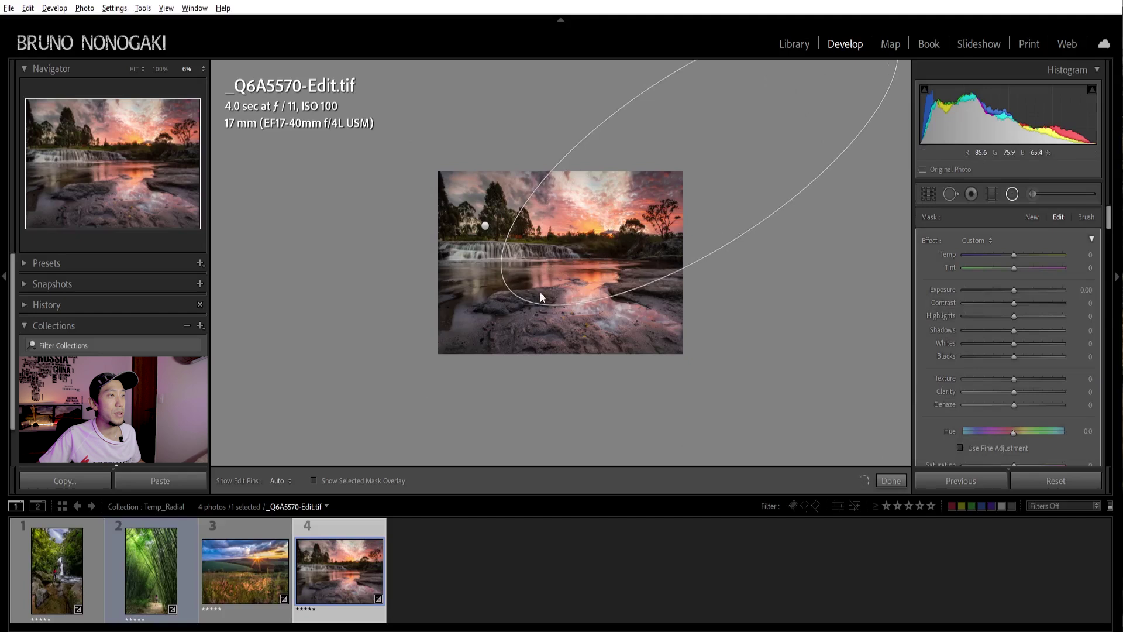
drag(702, 160, 712, 170)
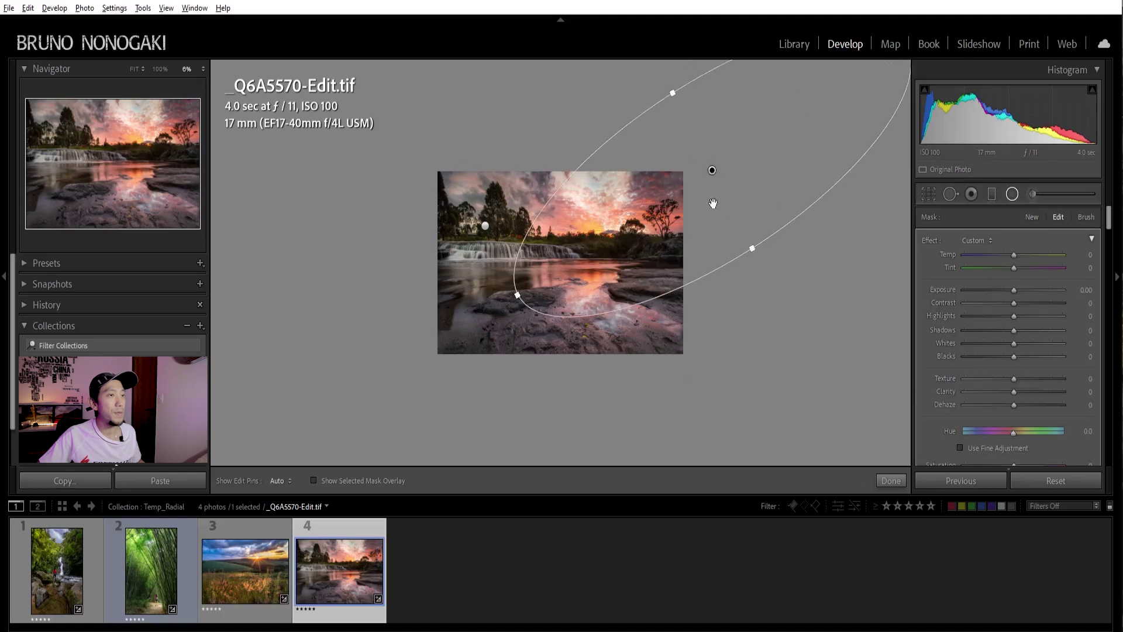
Stretch and reposition the river photo's ellipse from beyond the upper right to the lower left rocks, and show its mask overlay
drag(517, 294, 462, 344)
drag(712, 172, 779, 118)
drag(537, 278, 451, 329)
drag(780, 118, 810, 100)
drag(483, 312, 460, 325)
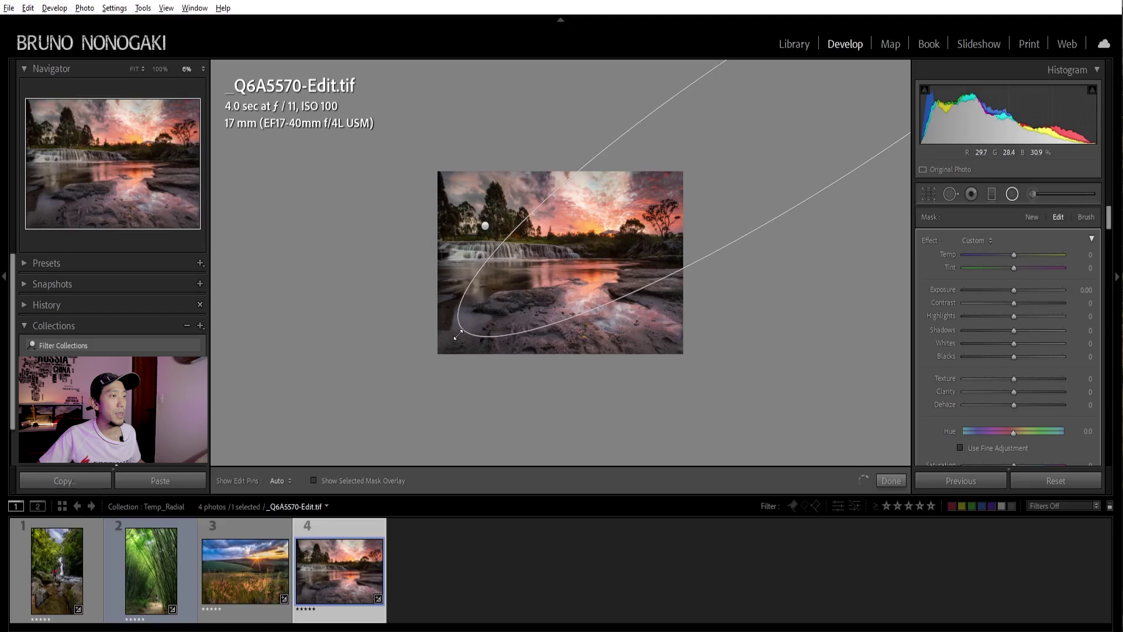
drag(810, 101, 812, 109)
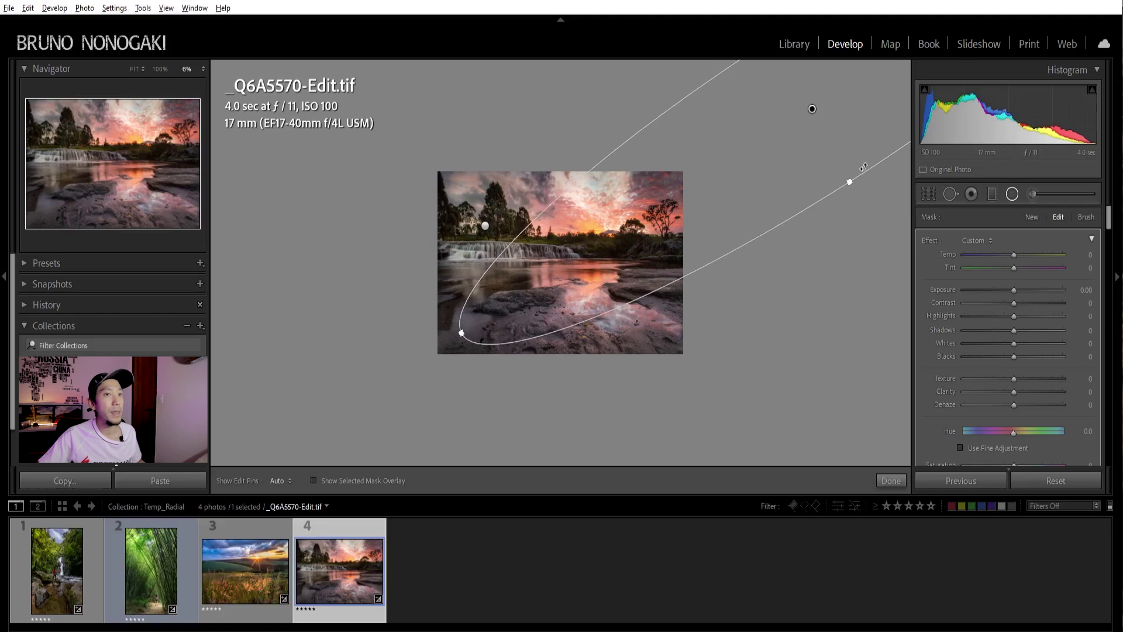
key(o)
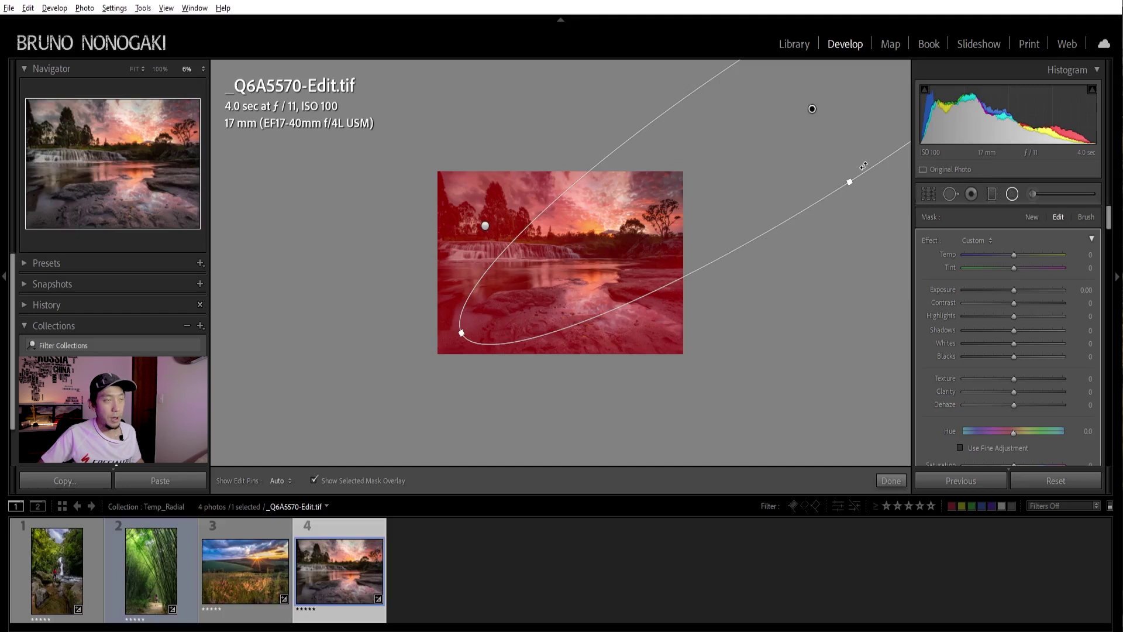
Invert the river light filter with its mask overlay hidden, and set Temp to 25, Tint to 20, Exposure to 0.50 and Clarity to −17
key(o)
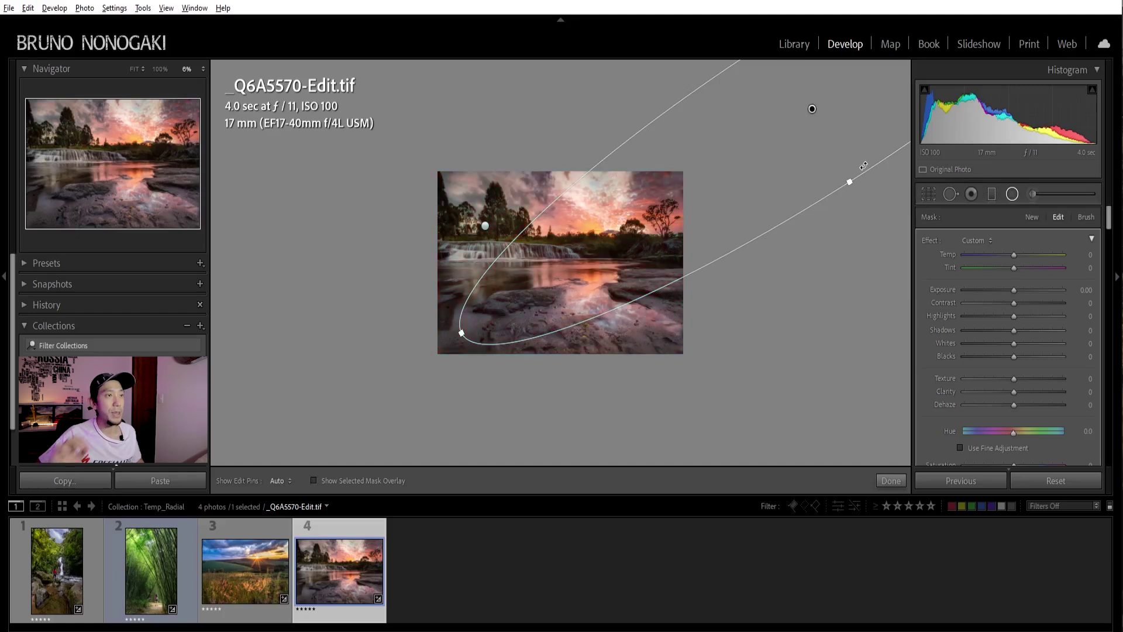
drag(1014, 255, 1024, 290)
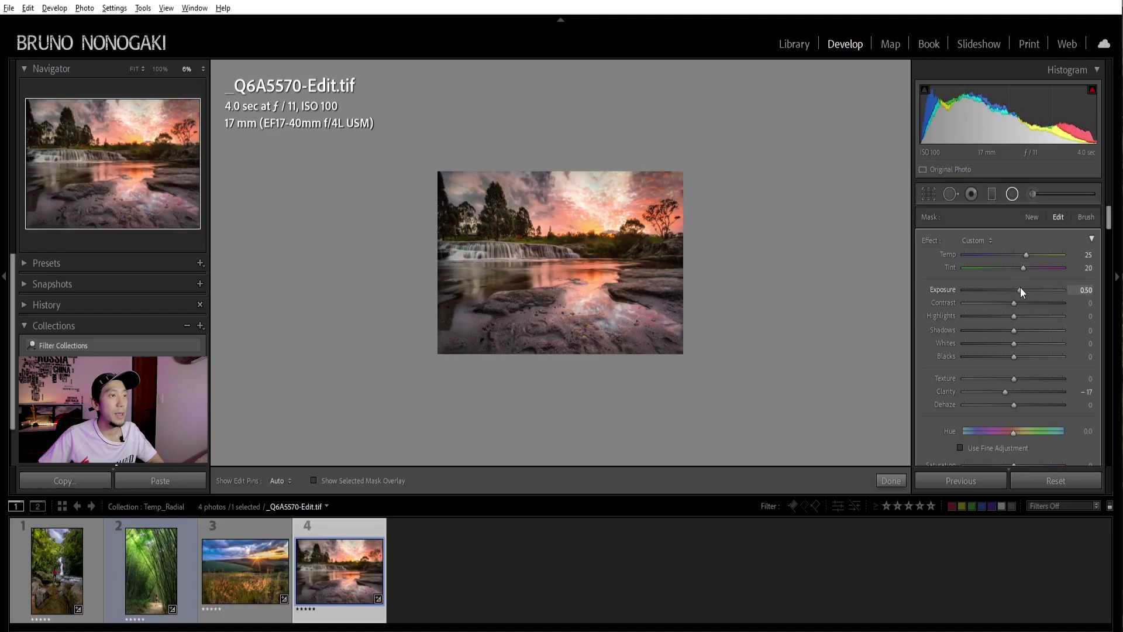
click(669, 197)
Shift the river photo's ellipse slightly farther toward the upper right, check its mask overlay, and finish the radial filter
drag(812, 110, 831, 96)
key(o)
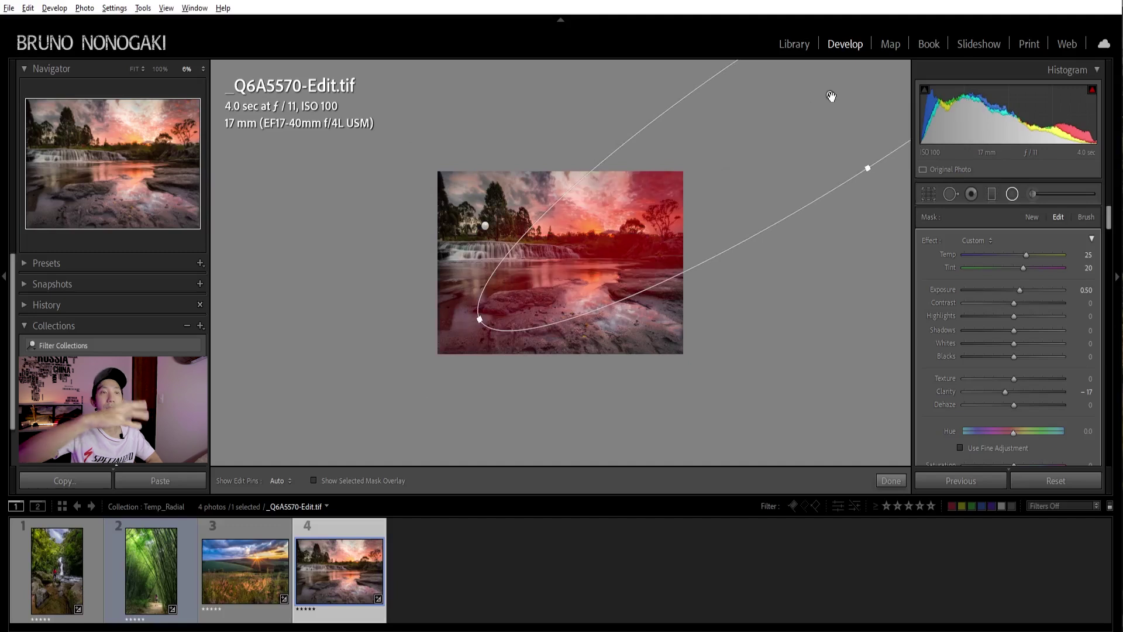
key(o)
click(888, 481)
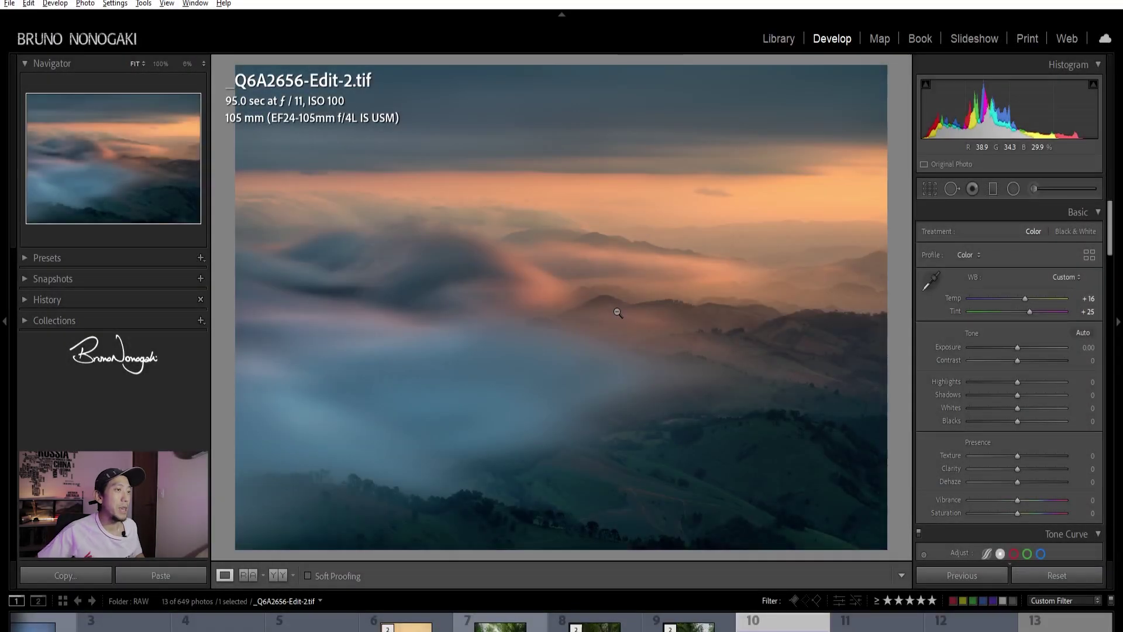
Draw a large radial filter centred beyond the misty mountain photo's right edge and tilt it diagonally toward the lower left
click(594, 308)
click(594, 308)
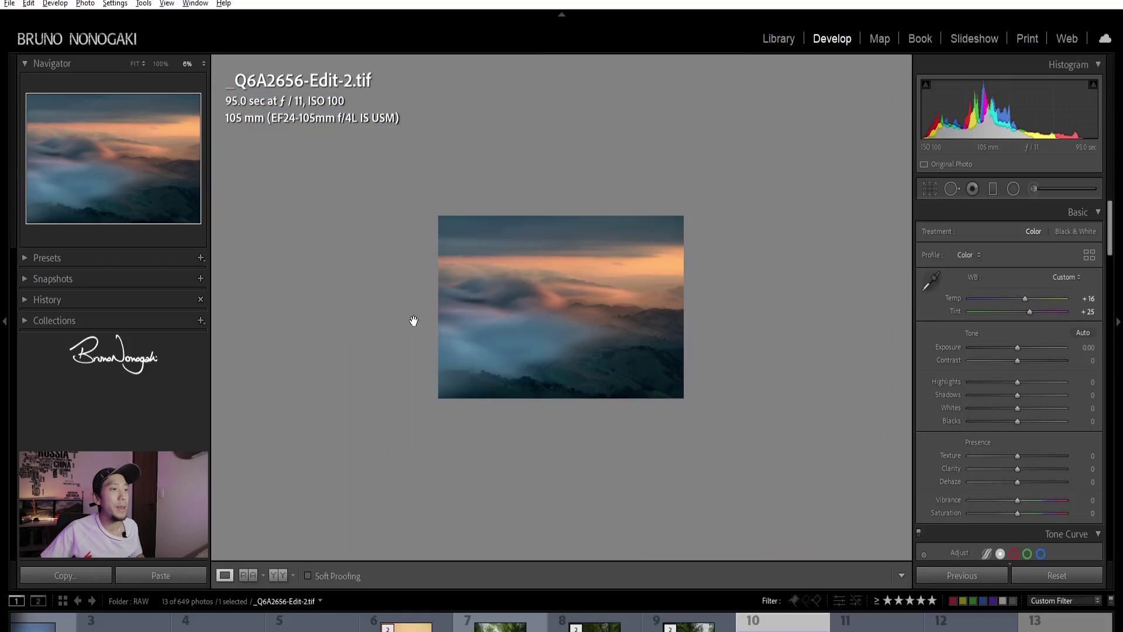
click(1014, 189)
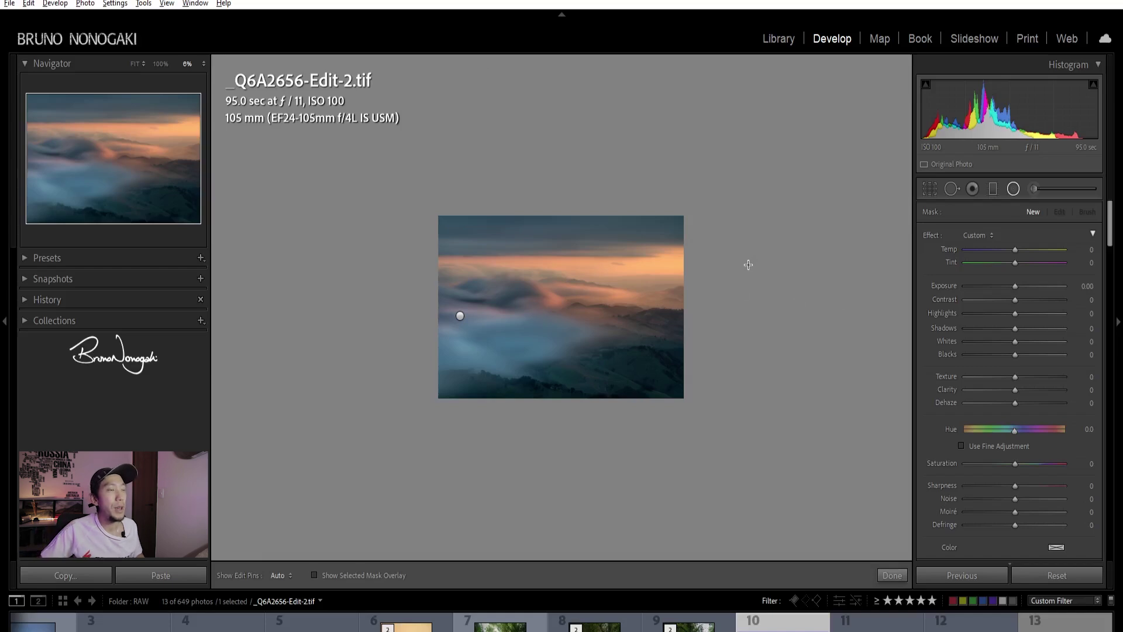
drag(757, 249, 511, 302)
drag(734, 188, 709, 186)
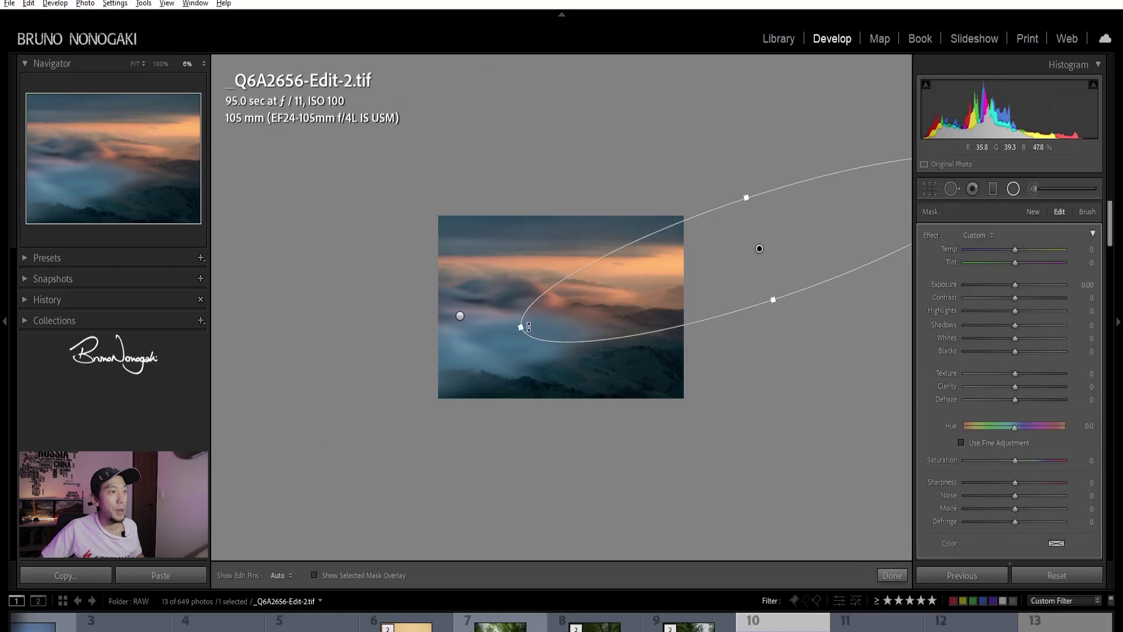
Set the mountain light filter's Temp to 20, Exposure to 0.50 and Clarity to −25, and enlarge its ellipse across the photo
drag(1016, 247, 1020, 284)
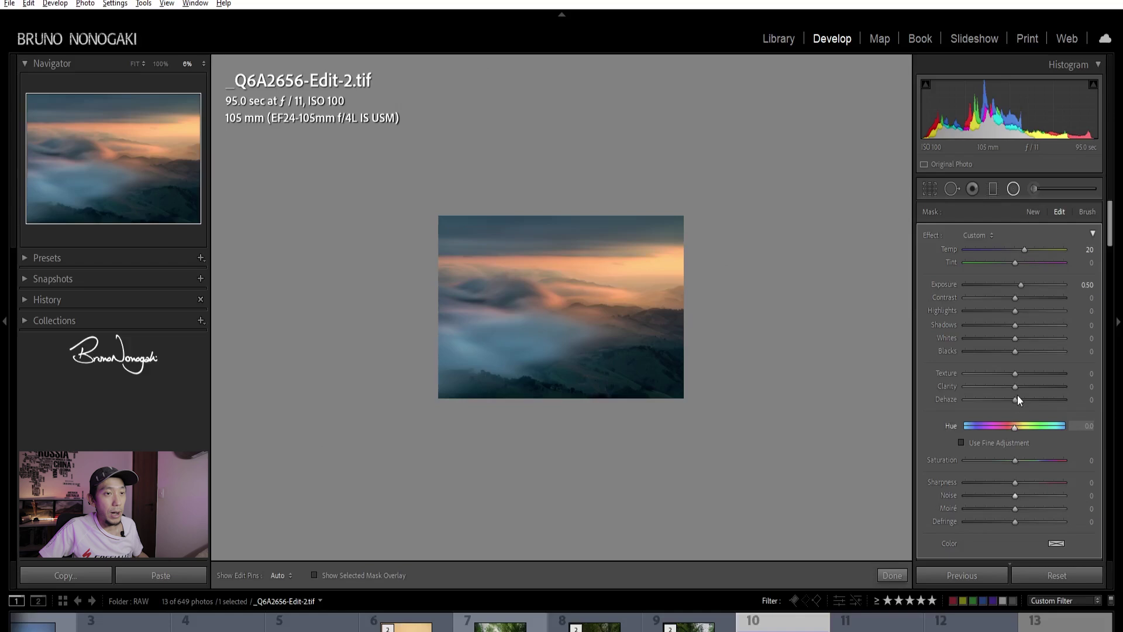
drag(1015, 388, 1001, 388)
drag(770, 289, 775, 299)
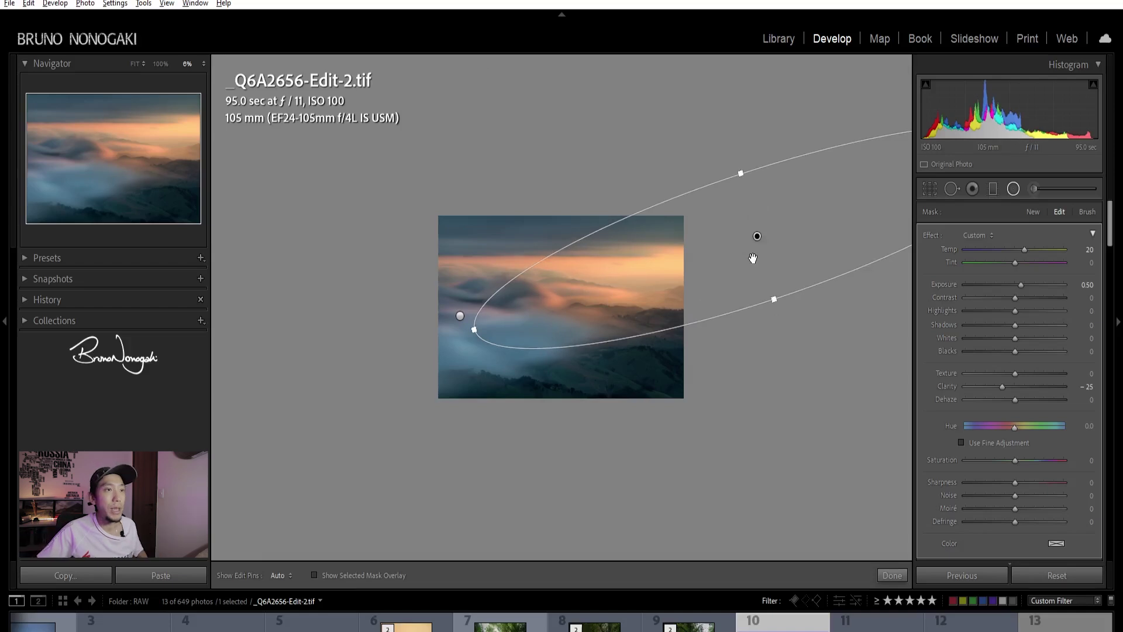
Duplicate the mountain light filter, shorten the copy's ellipse to the photo's right third, and raise its Temp
right_click(757, 236)
click(771, 244)
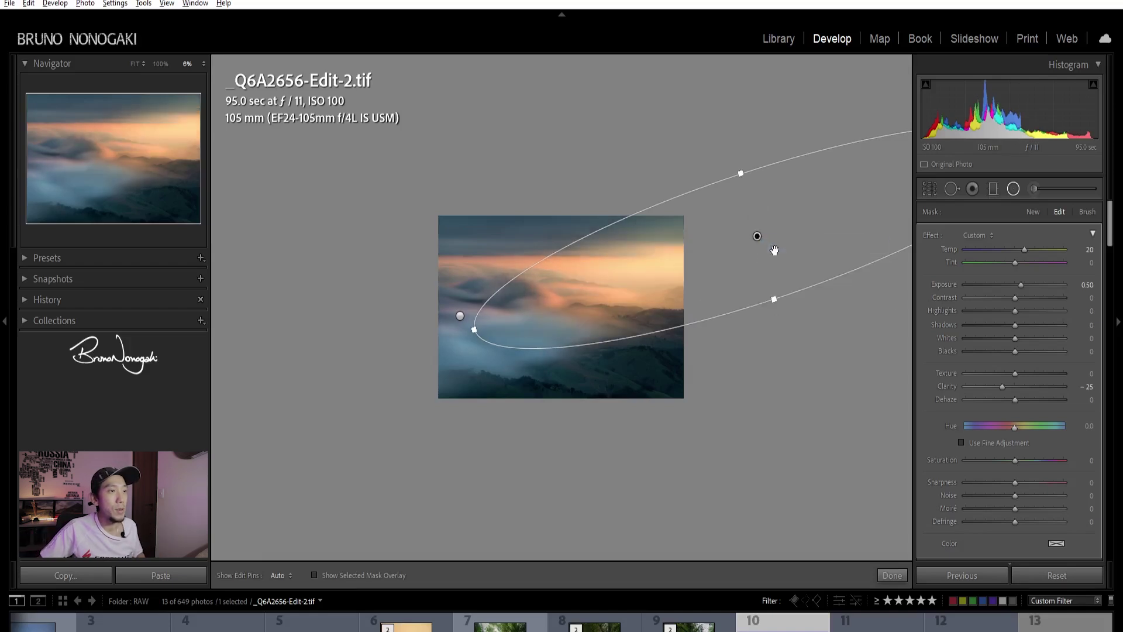
drag(474, 330, 599, 282)
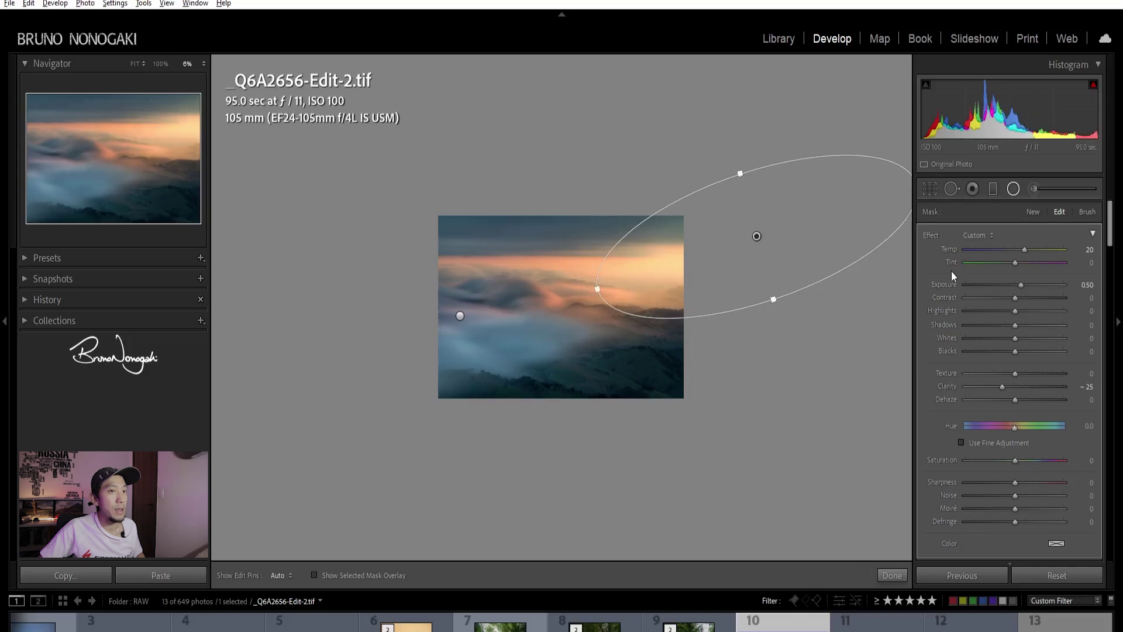
drag(1024, 249, 1034, 249)
Duplicate the shortened light filter again, shrink the new copy closer to the photo's right edge, warm its Temp further, and close the tool
right_click(756, 236)
click(787, 241)
drag(597, 288, 652, 268)
drag(1032, 251, 1043, 250)
key(shift+m)
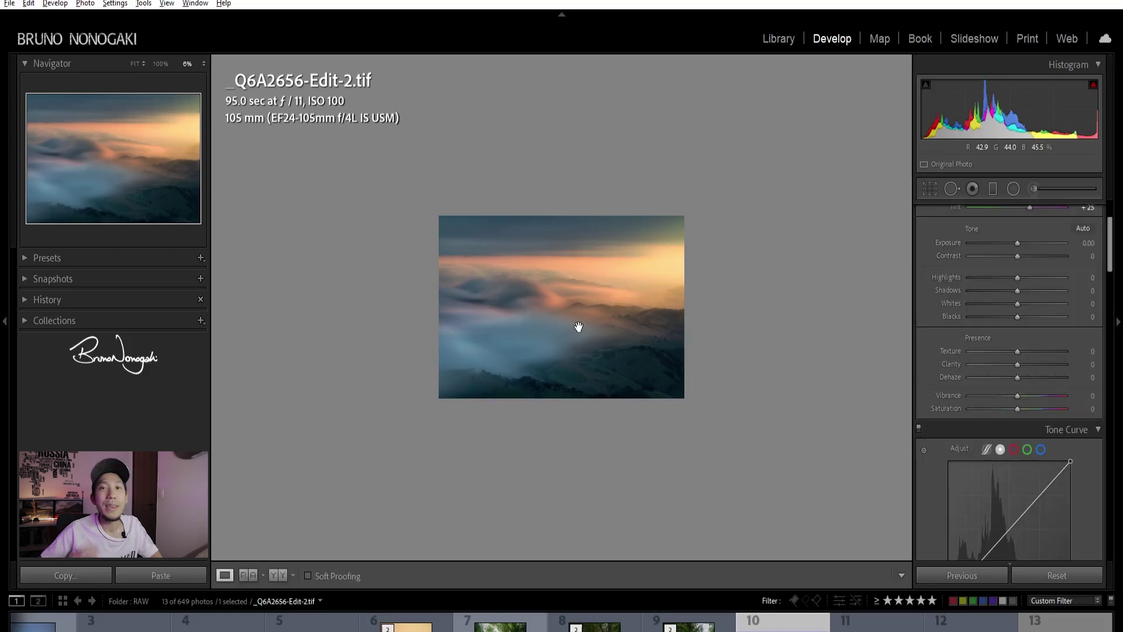
Examine the layered warm light on the mountain photo at fit size and reopen the Radial Filter
click(578, 327)
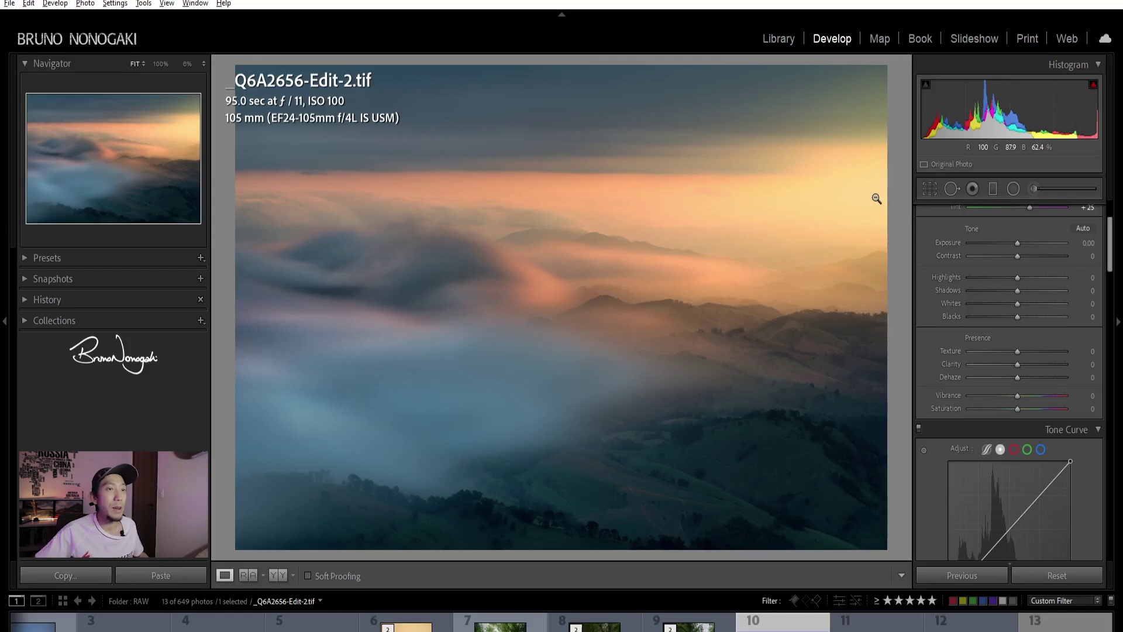
click(772, 257)
click(622, 292)
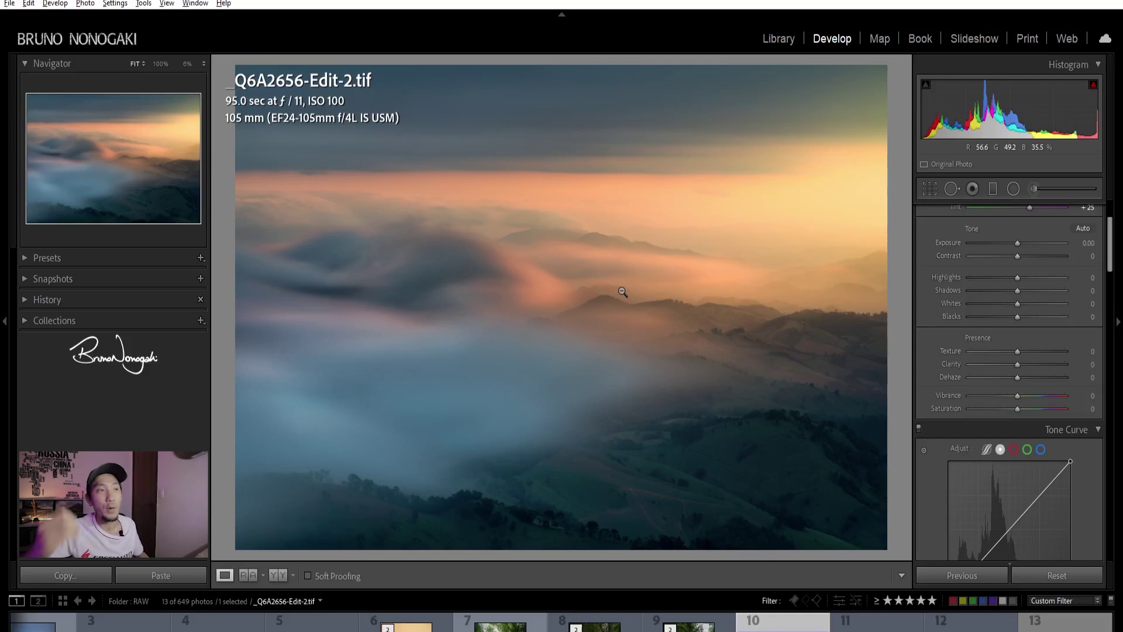
key(shift+m)
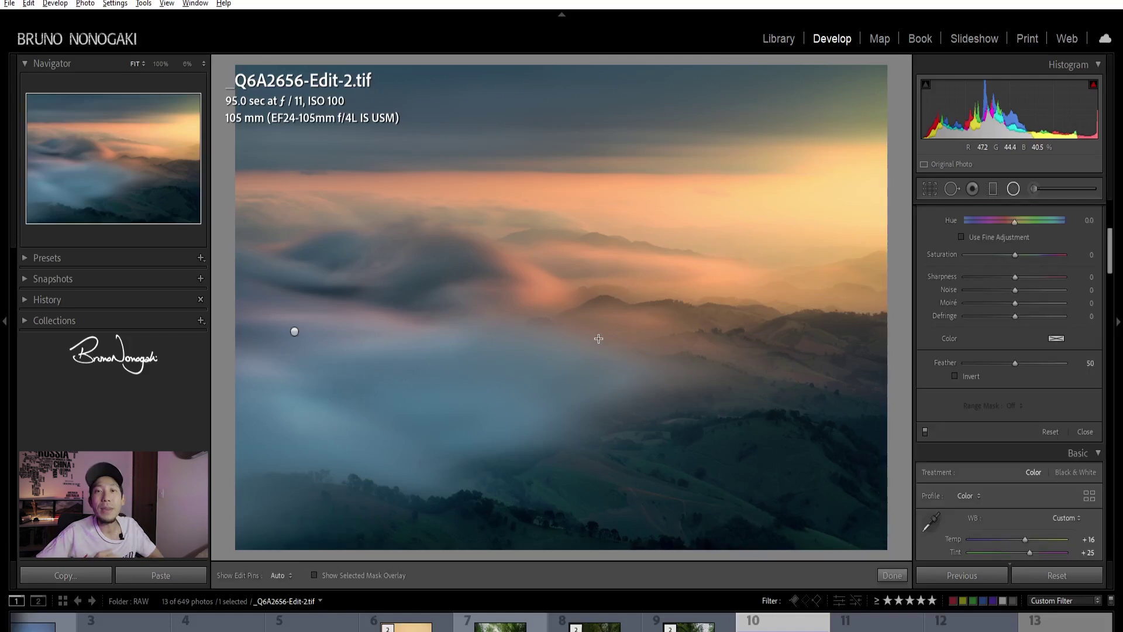